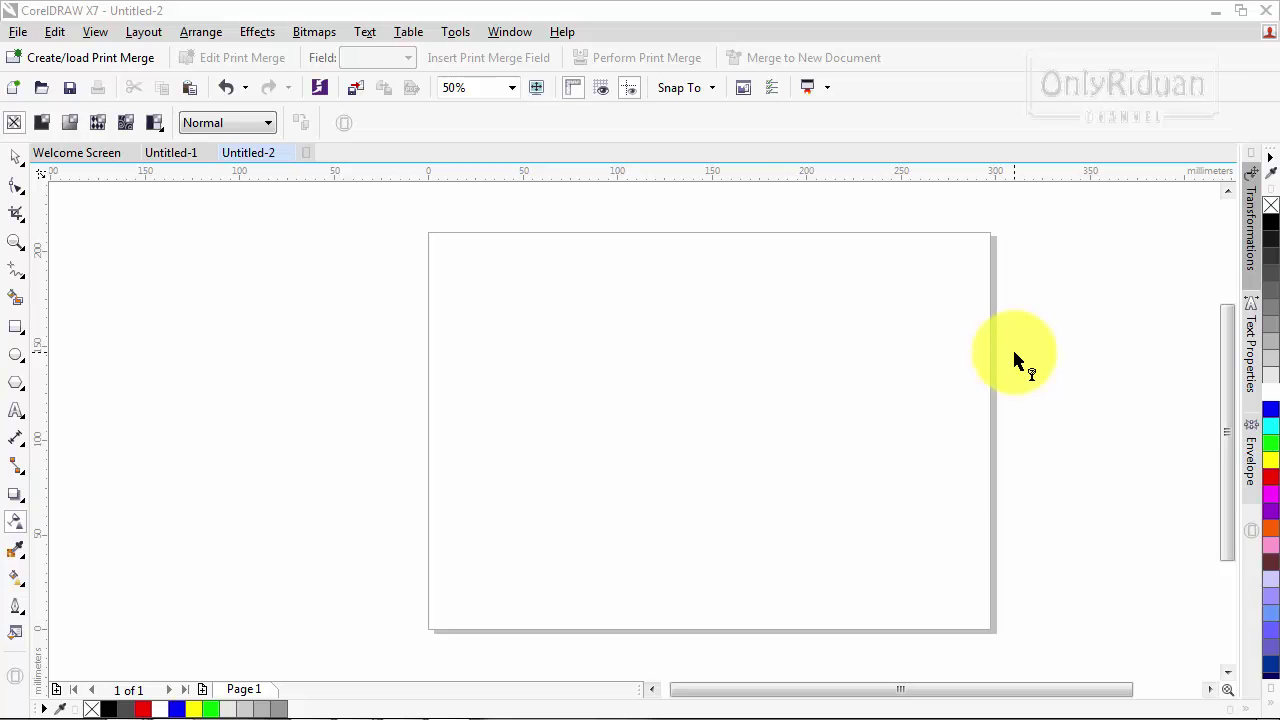
Examine the finished bubble artwork on both pages of Untitled-1 and return to the blank Untitled-2 document.
{"action": "left_click", "coordinate": [174, 153]}
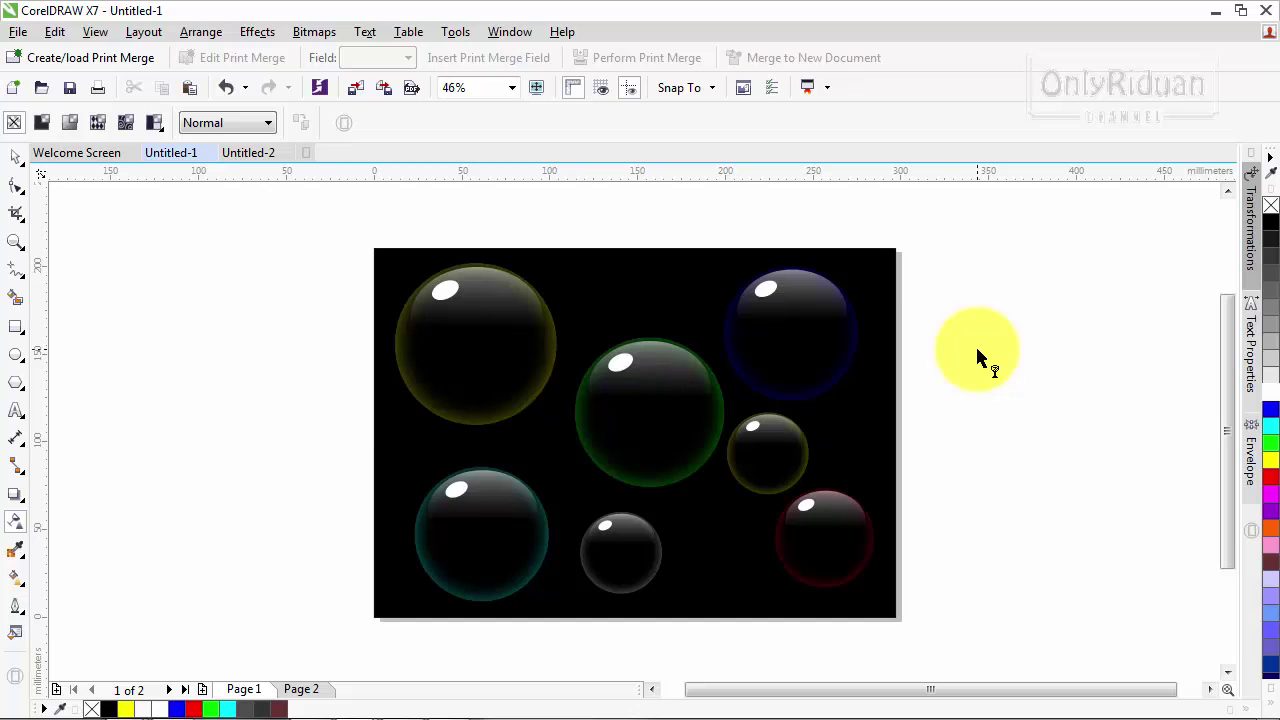
{"action": "left_click", "coordinate": [303, 692]}
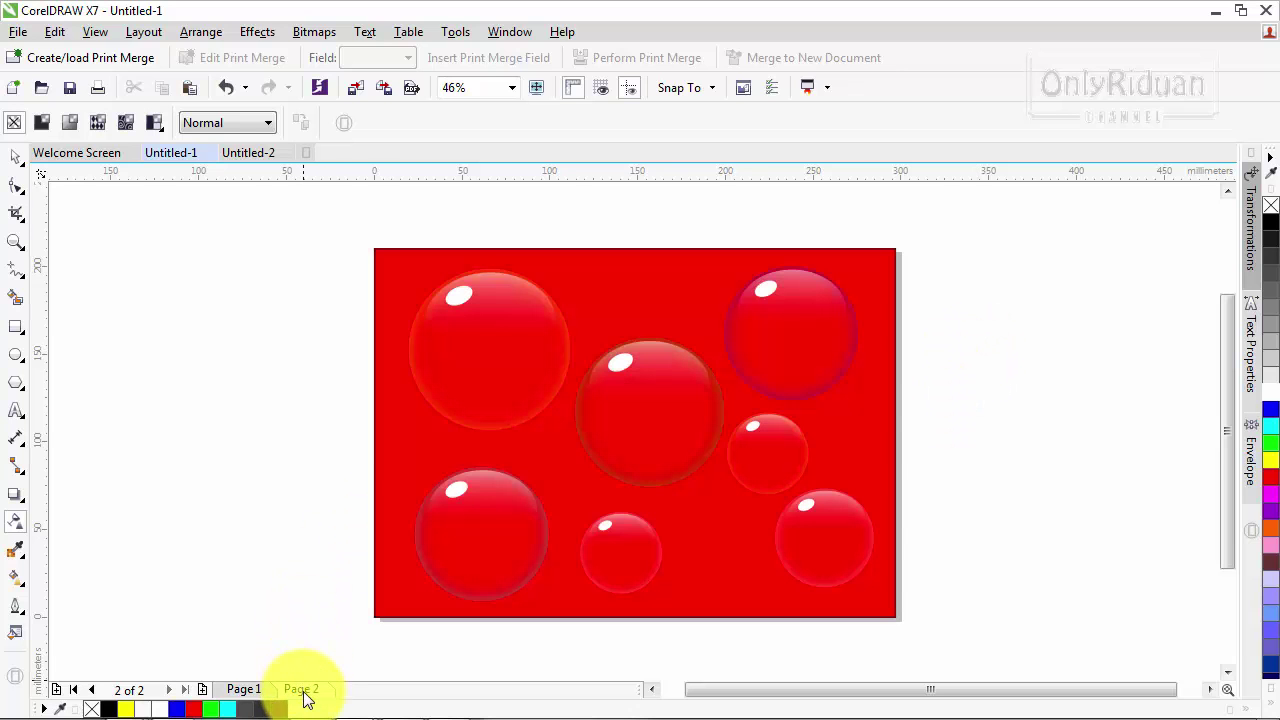
{"action": "left_click", "coordinate": [243, 690]}
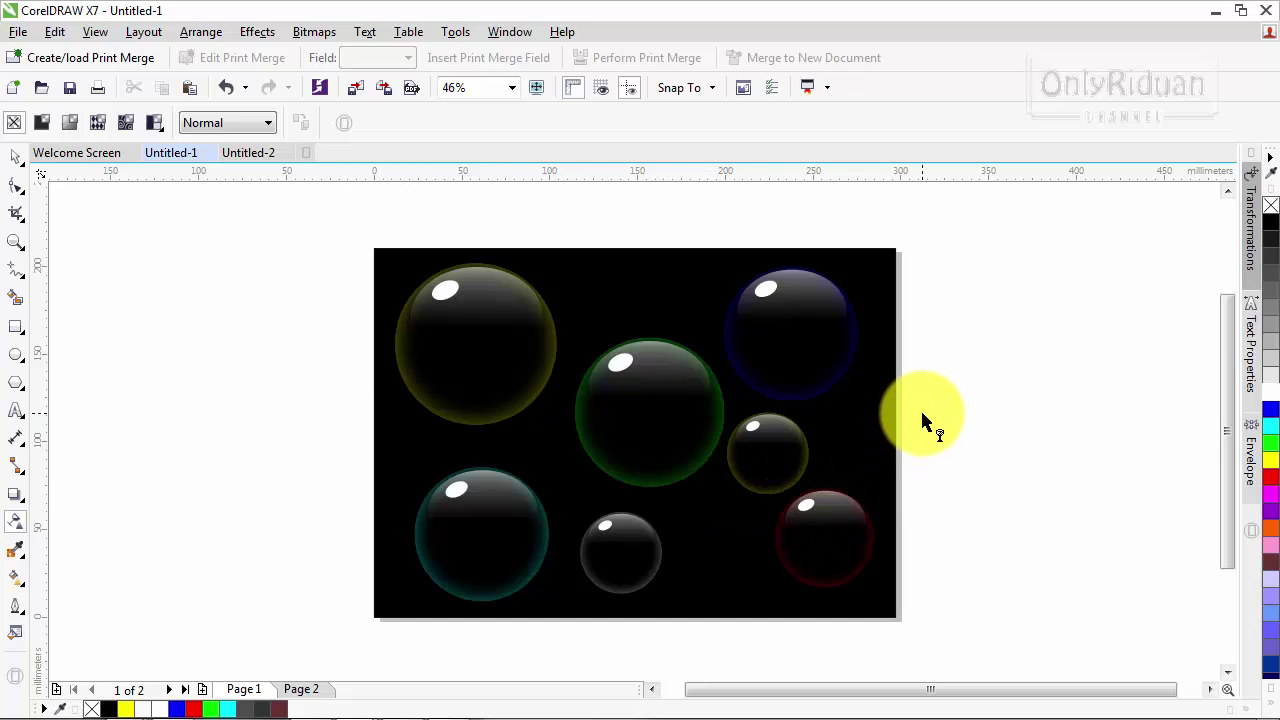
{"action": "left_click", "coordinate": [253, 157]}
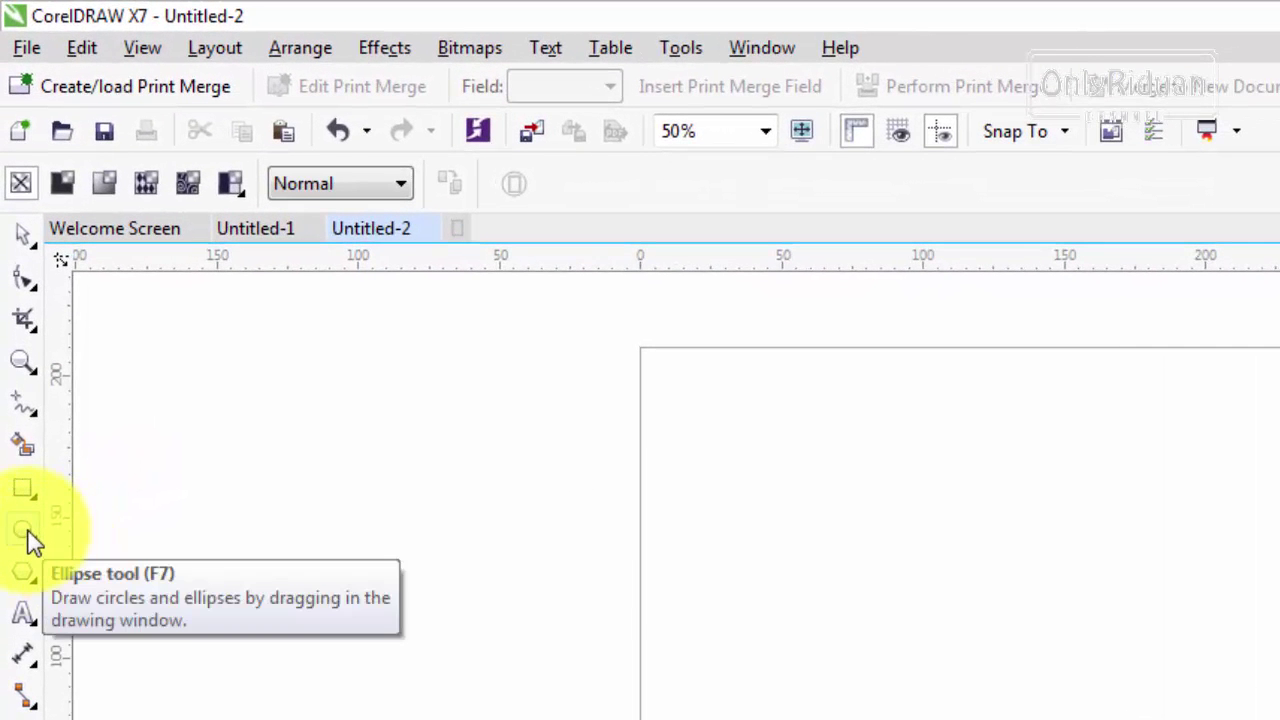
Draw a circle about 102 mm in diameter on the left half of the page and fill it with black.
{"action": "left_click", "coordinate": [27, 538]}
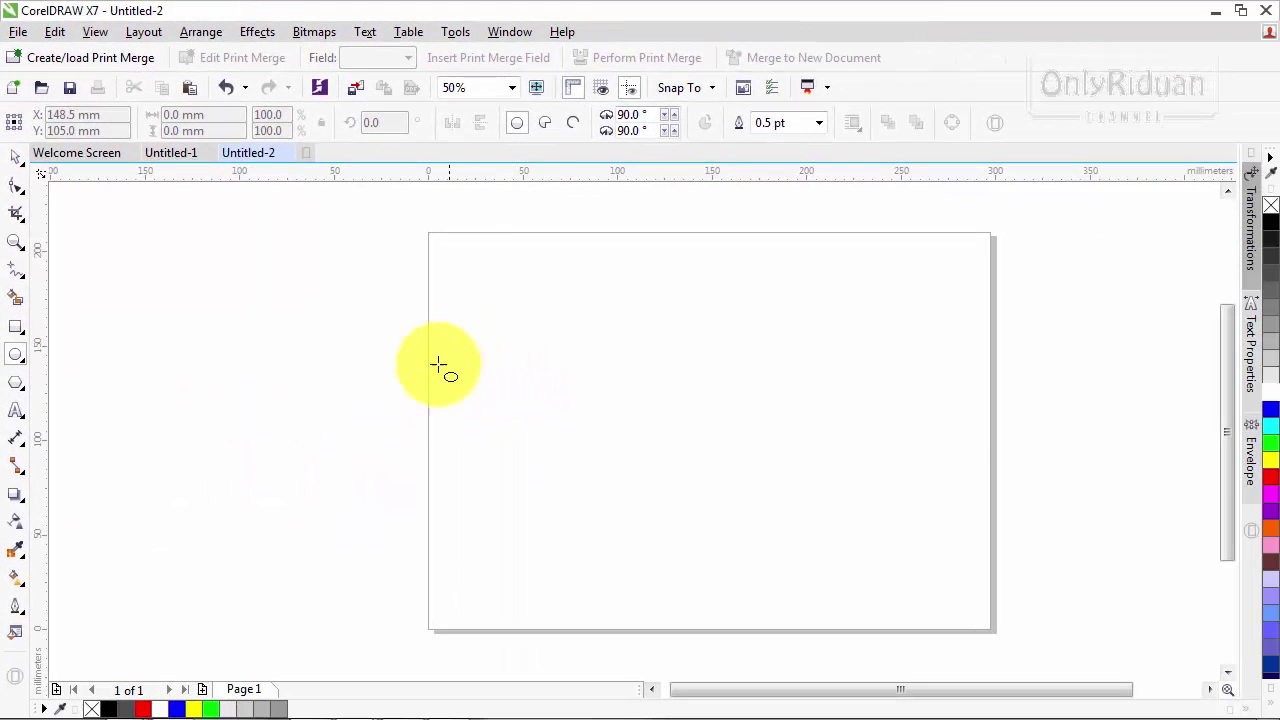
{"action": "left_click_drag", "start_coordinate": [499, 320], "coordinate": [694, 514]}
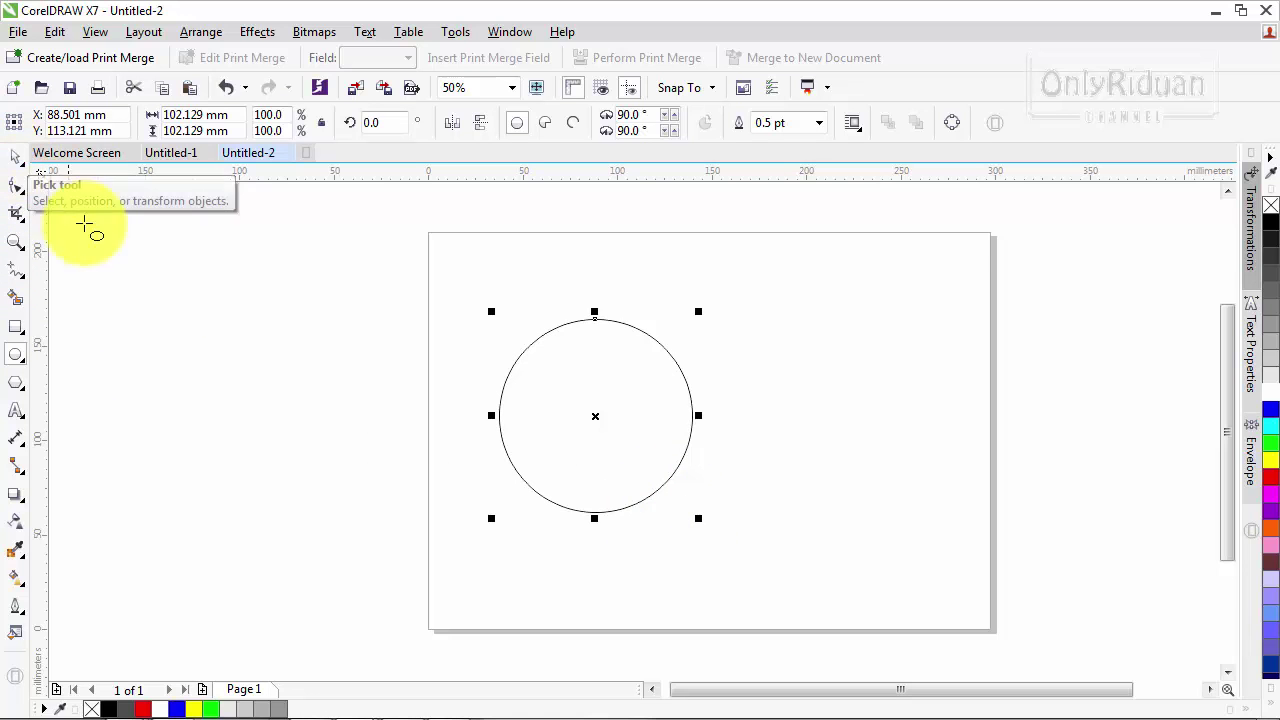
{"action": "left_click", "coordinate": [16, 157]}
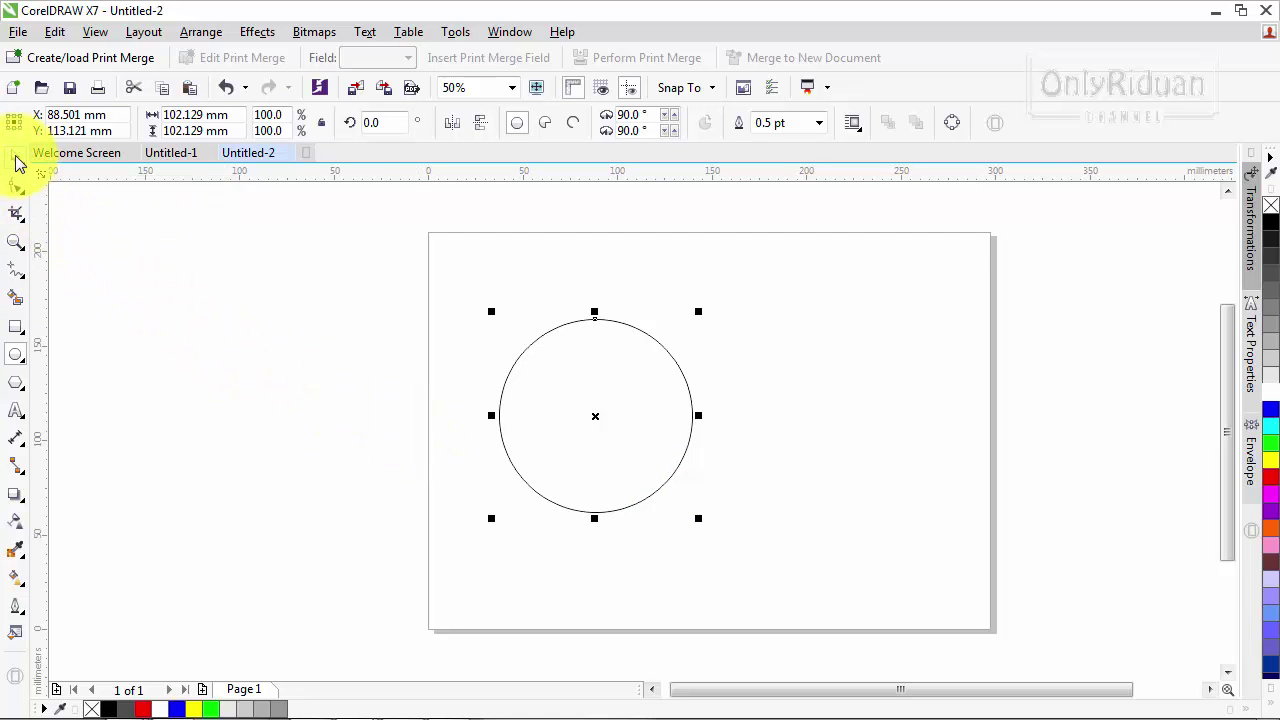
{"action": "left_click_drag", "start_coordinate": [633, 411], "coordinate": [622, 402]}
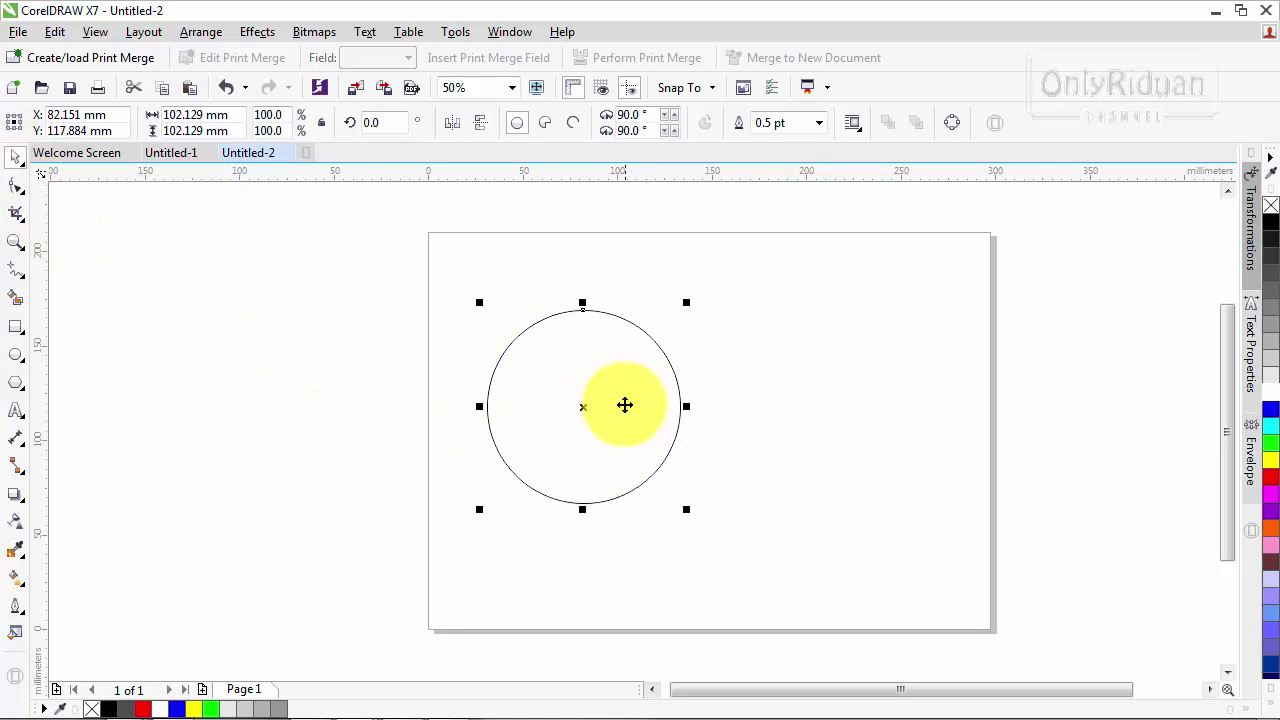
{"action": "left_click", "coordinate": [1271, 229]}
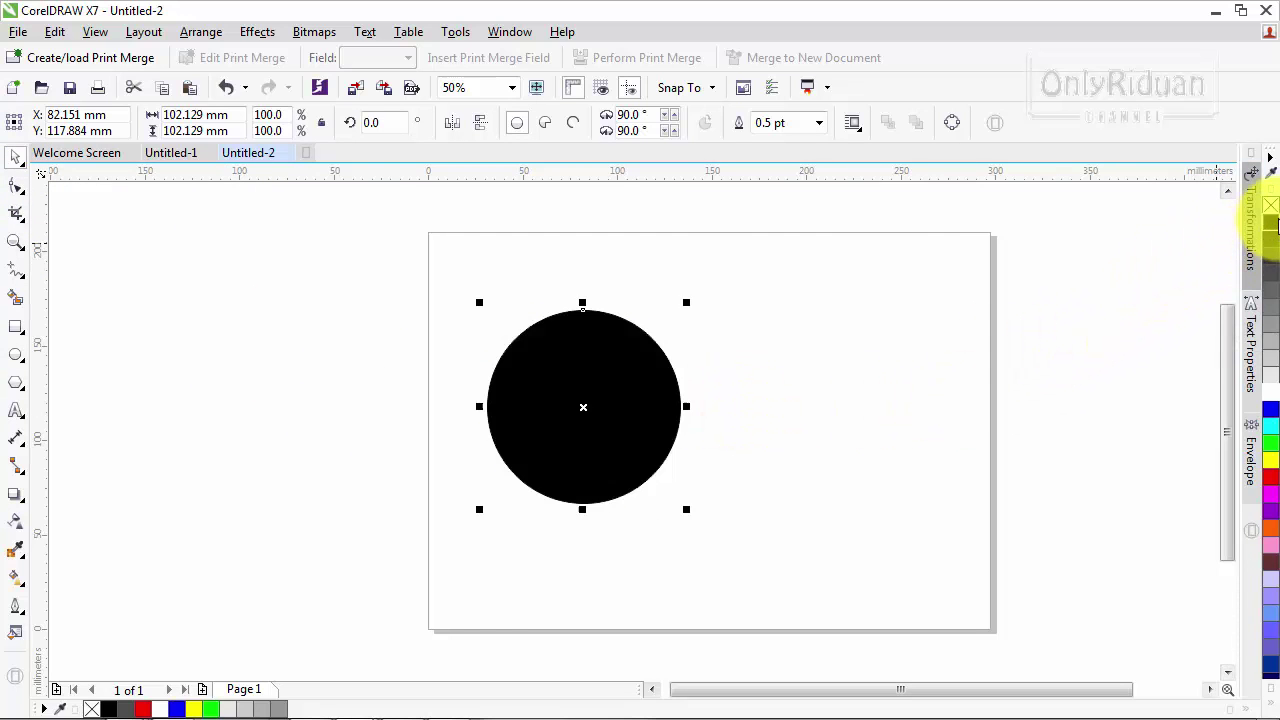
{"action": "mouse_move", "coordinate": [620, 396]}
{"action": "left_mouse_down"}
{"action": "mouse_move", "coordinate": [652, 406]}
{"action": "mouse_move", "coordinate": [639, 404]}
{"action": "left_mouse_up"}
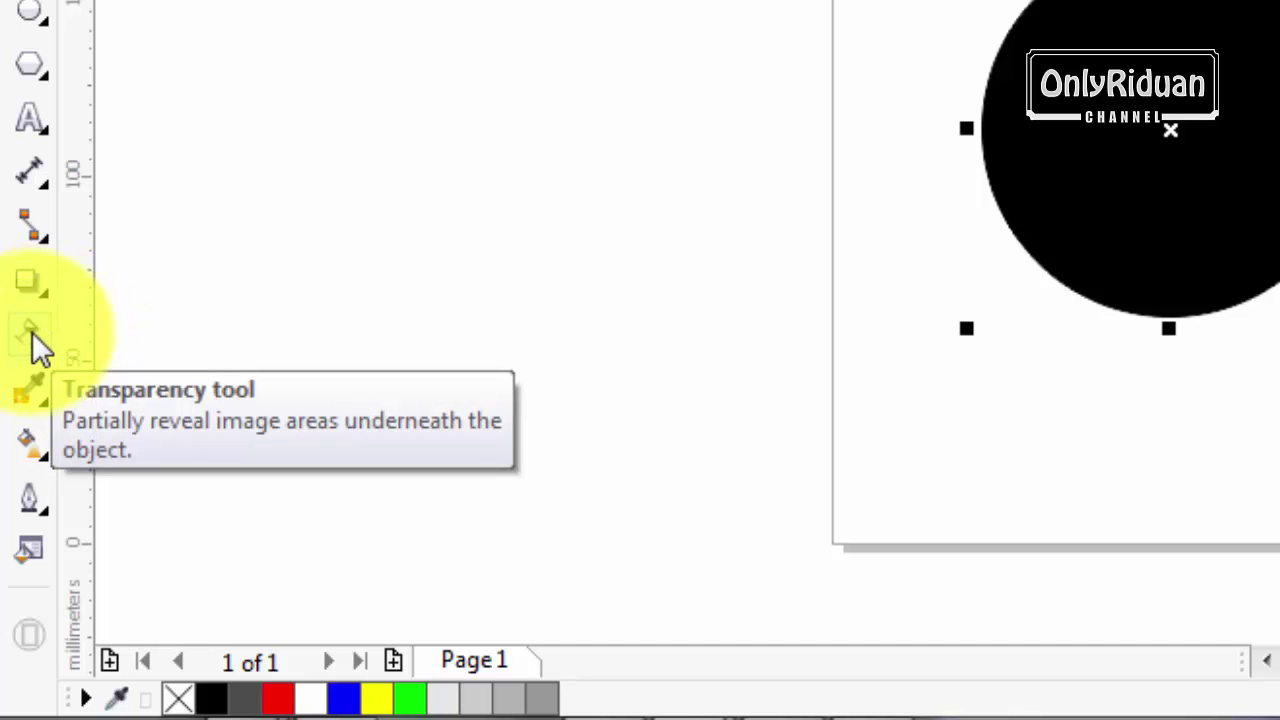
Apply an elliptical fountain transparency to the black circle.
{"action": "left_click", "coordinate": [32, 332]}
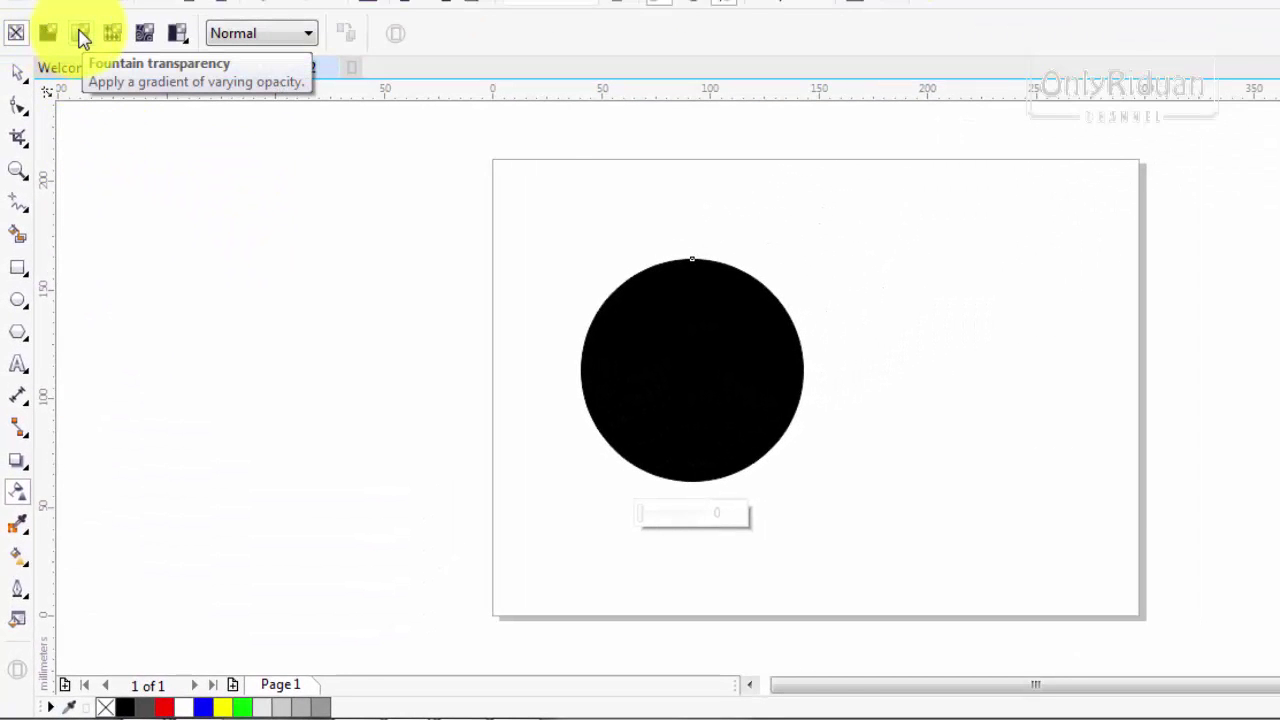
{"action": "left_click", "coordinate": [81, 34]}
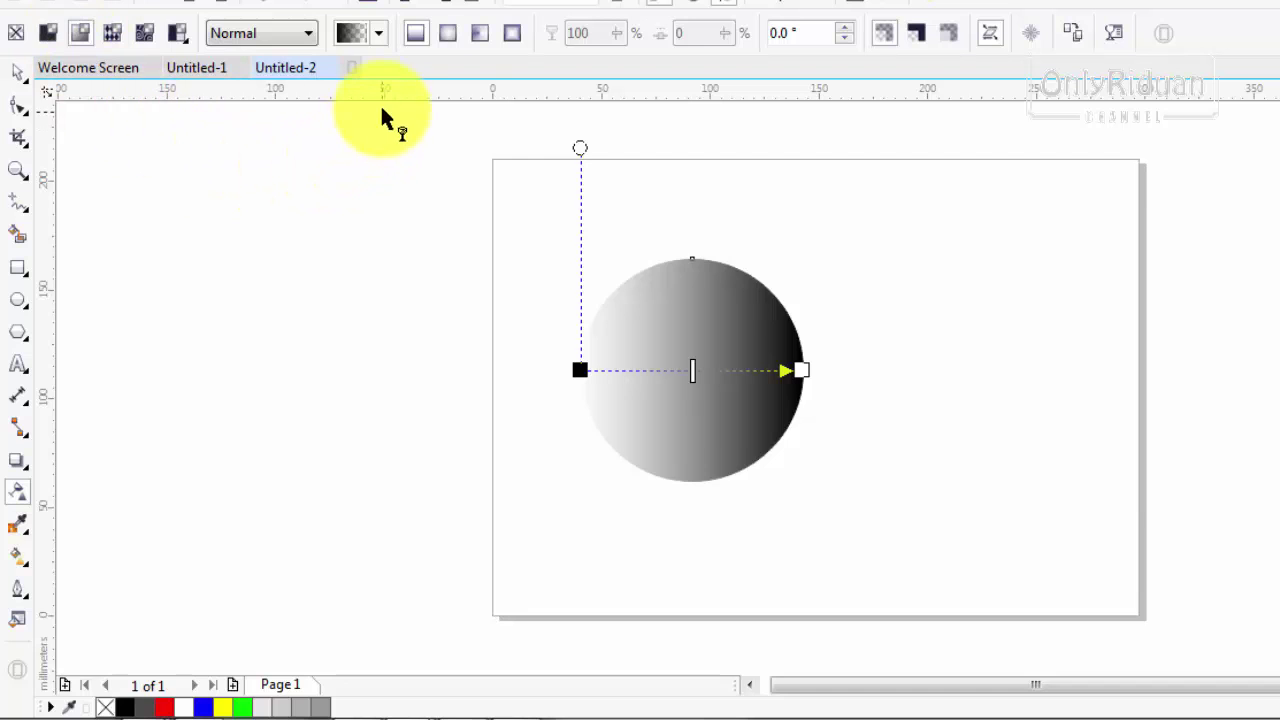
{"action": "left_click", "coordinate": [449, 36]}
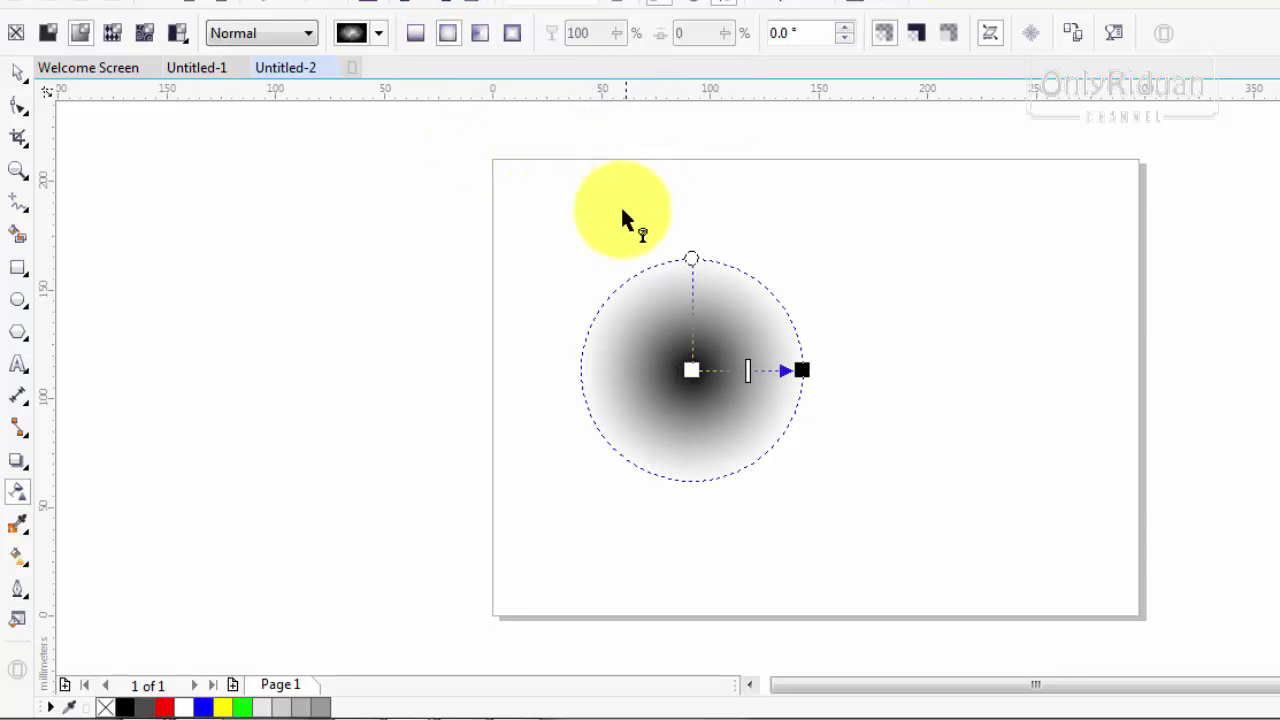
{"action": "left_click_drag", "start_coordinate": [716, 367], "coordinate": [695, 320]}
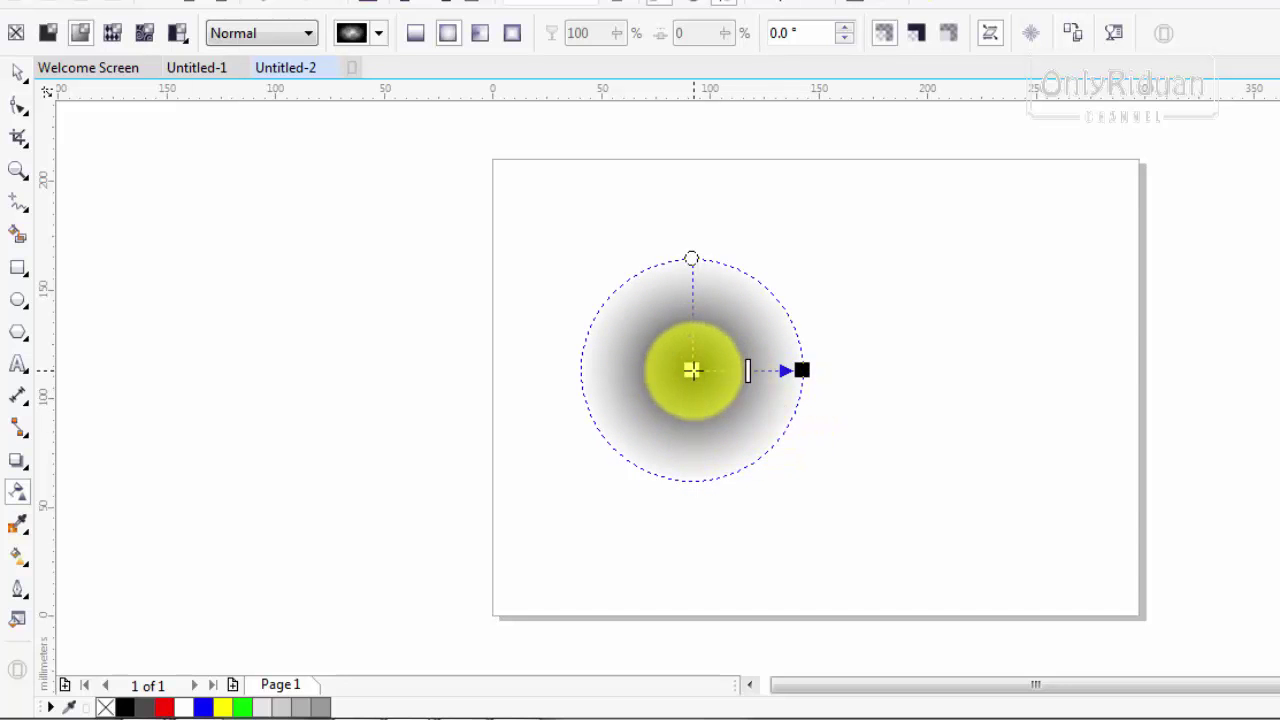
Set the circle's transparency to 100% at the centre node and 2% at the outer node.
{"action": "left_click", "coordinate": [692, 370]}
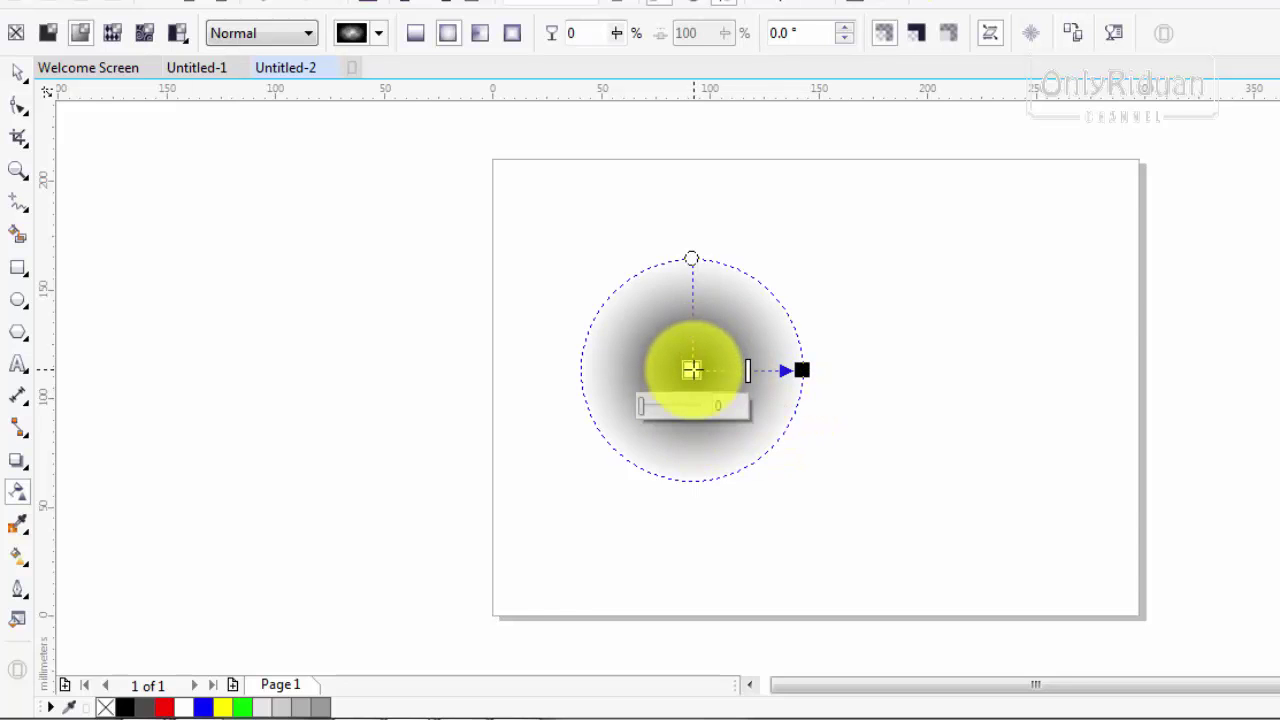
{"action": "mouse_move", "coordinate": [698, 405]}
{"action": "left_mouse_down"}
{"action": "mouse_move", "coordinate": [651, 414]}
{"action": "mouse_move", "coordinate": [708, 416]}
{"action": "left_mouse_up"}
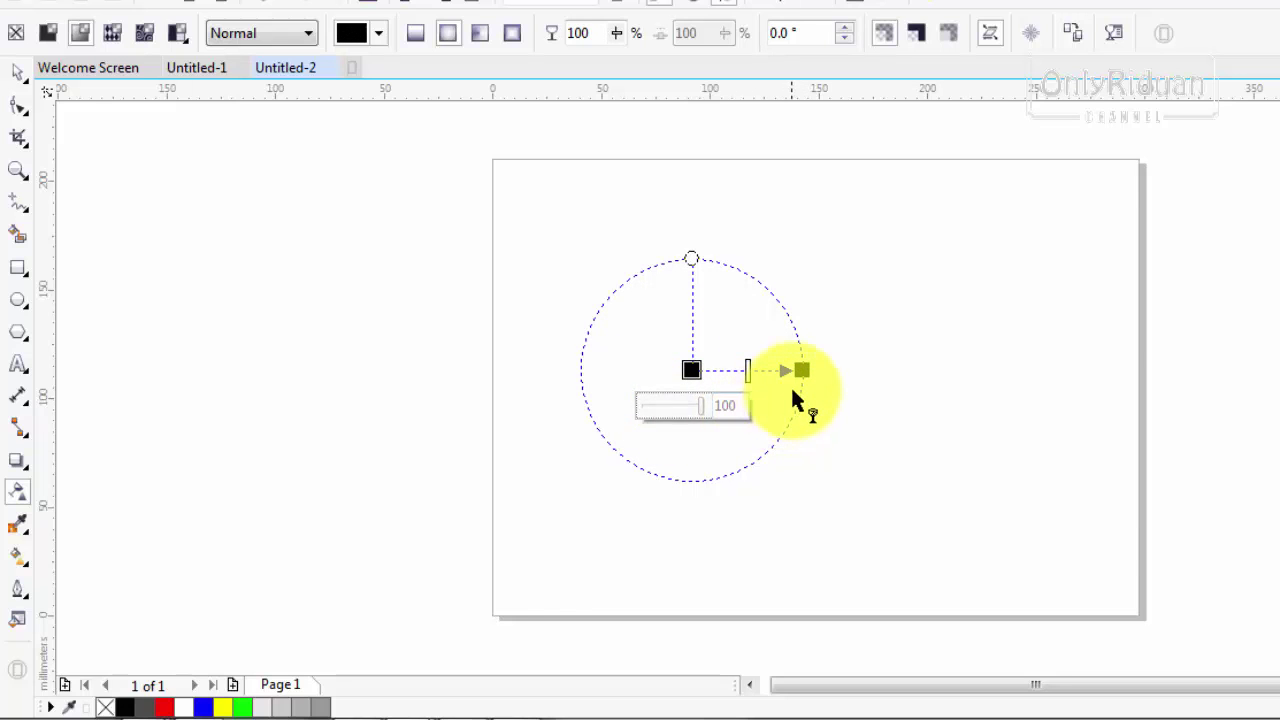
{"action": "left_click", "coordinate": [802, 370]}
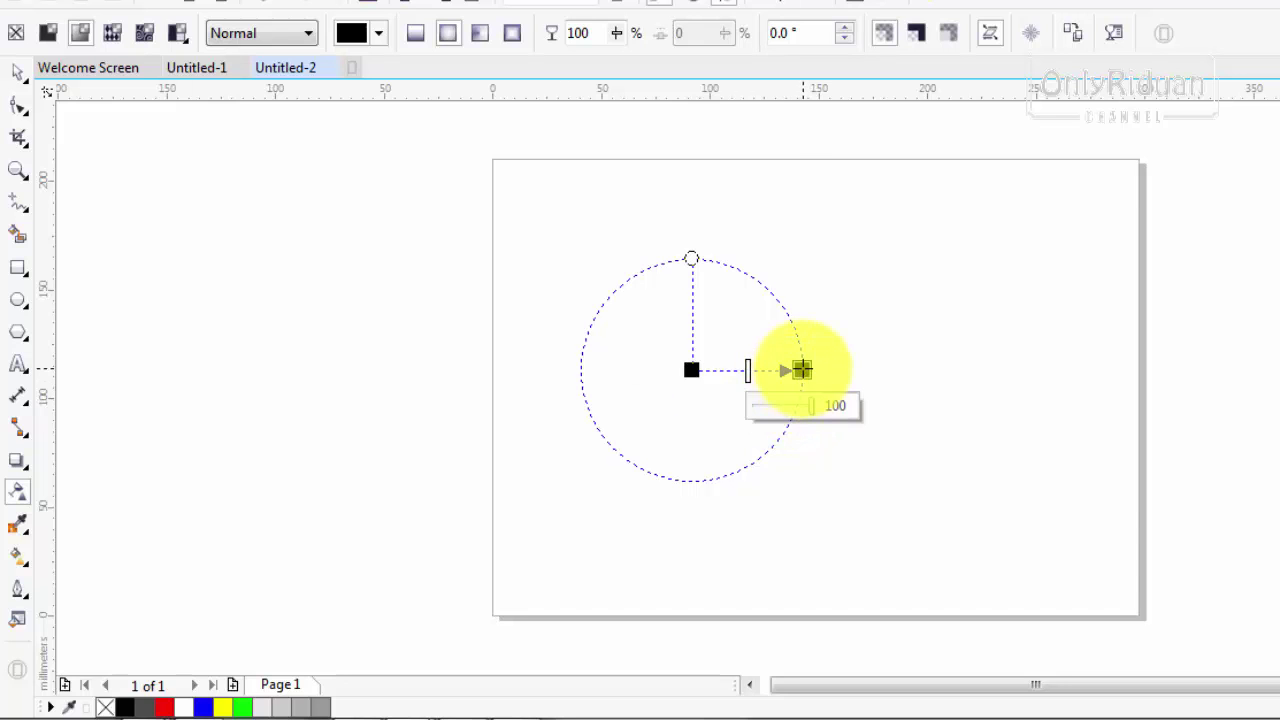
{"action": "left_click_drag", "start_coordinate": [814, 410], "coordinate": [738, 416]}
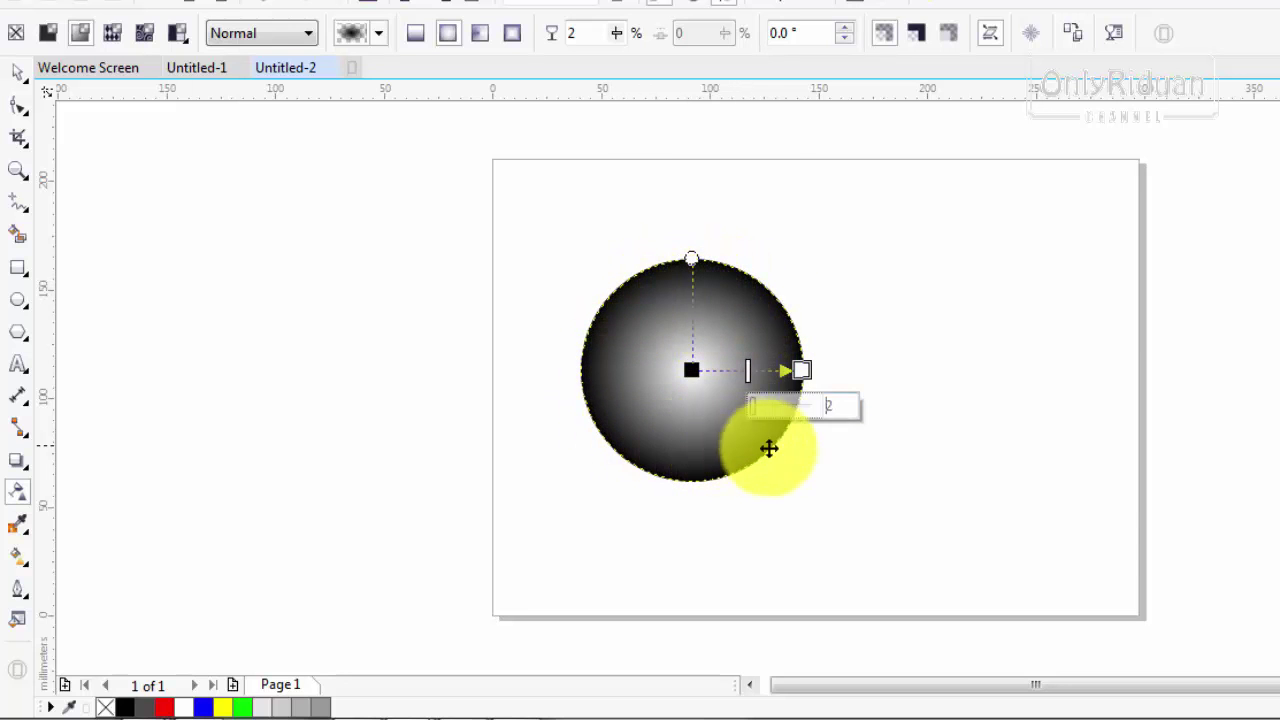
Widen the transparency gradient by moving its outer node beyond the circle's edge.
{"action": "left_click_drag", "start_coordinate": [803, 370], "coordinate": [834, 372]}
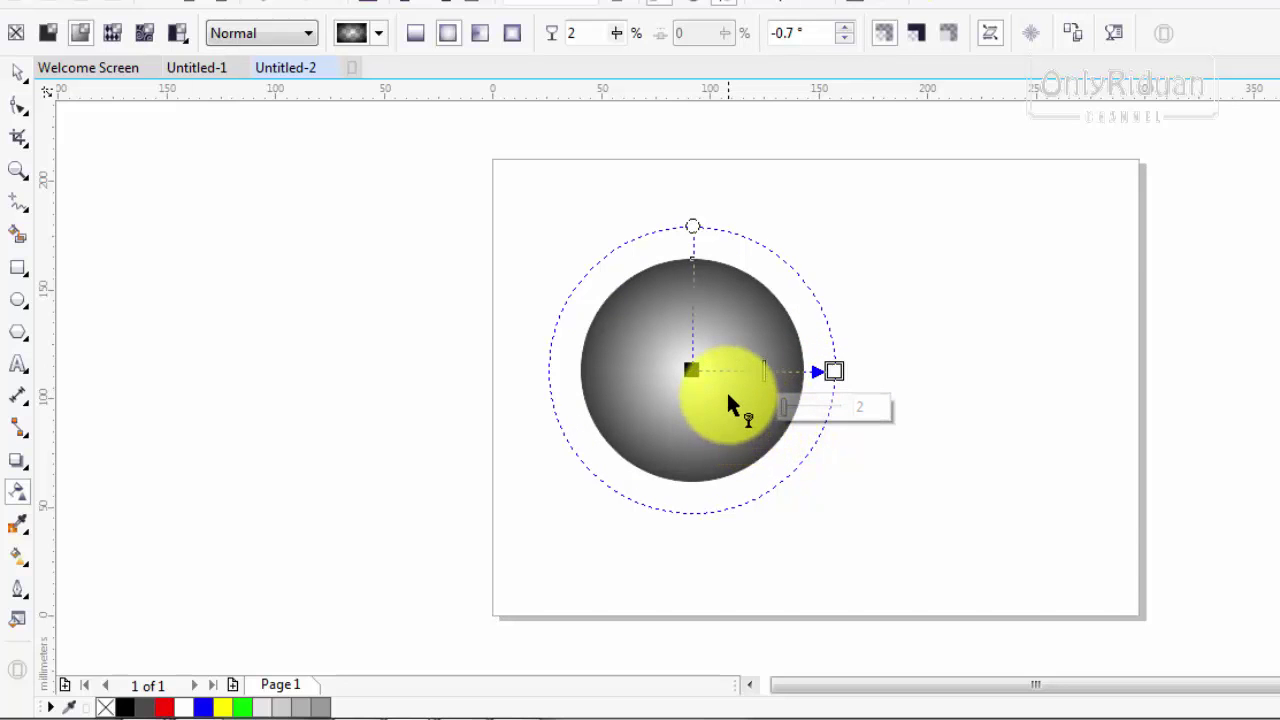
{"action": "left_click_drag", "start_coordinate": [726, 390], "coordinate": [651, 318]}
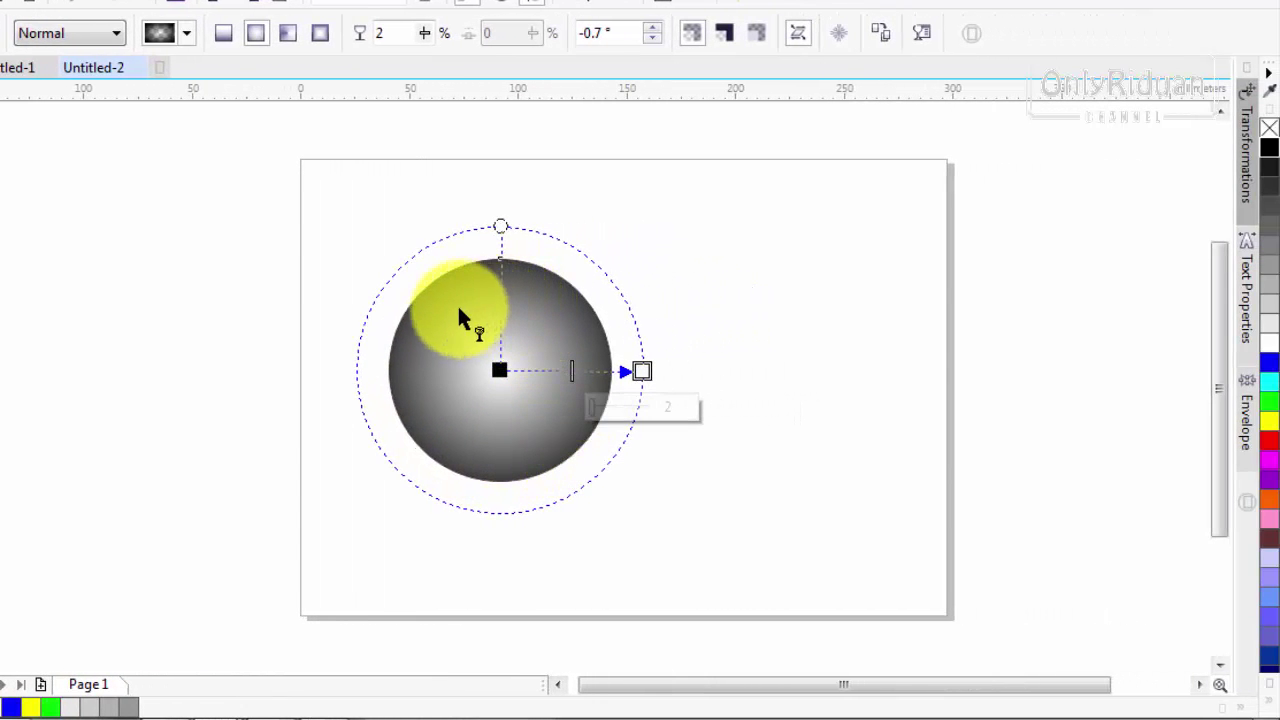
{"action": "mouse_move", "coordinate": [459, 318]}
{"action": "left_mouse_down"}
{"action": "mouse_move", "coordinate": [491, 414]}
{"action": "mouse_move", "coordinate": [481, 283]}
{"action": "mouse_move", "coordinate": [508, 410]}
{"action": "mouse_move", "coordinate": [574, 375]}
{"action": "left_mouse_up"}
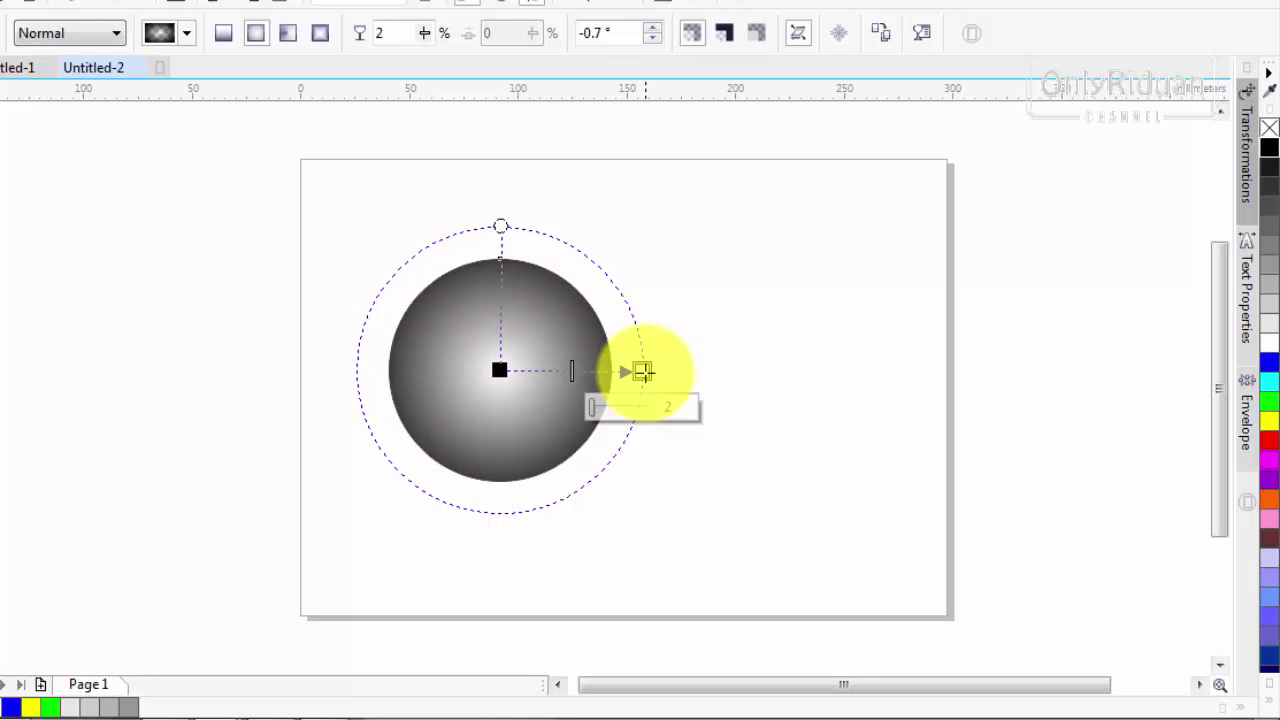
Add an intermediate transparency node at 42% with 93% transparency and move the outer node farther from the circle.
{"action": "left_click", "coordinate": [584, 372]}
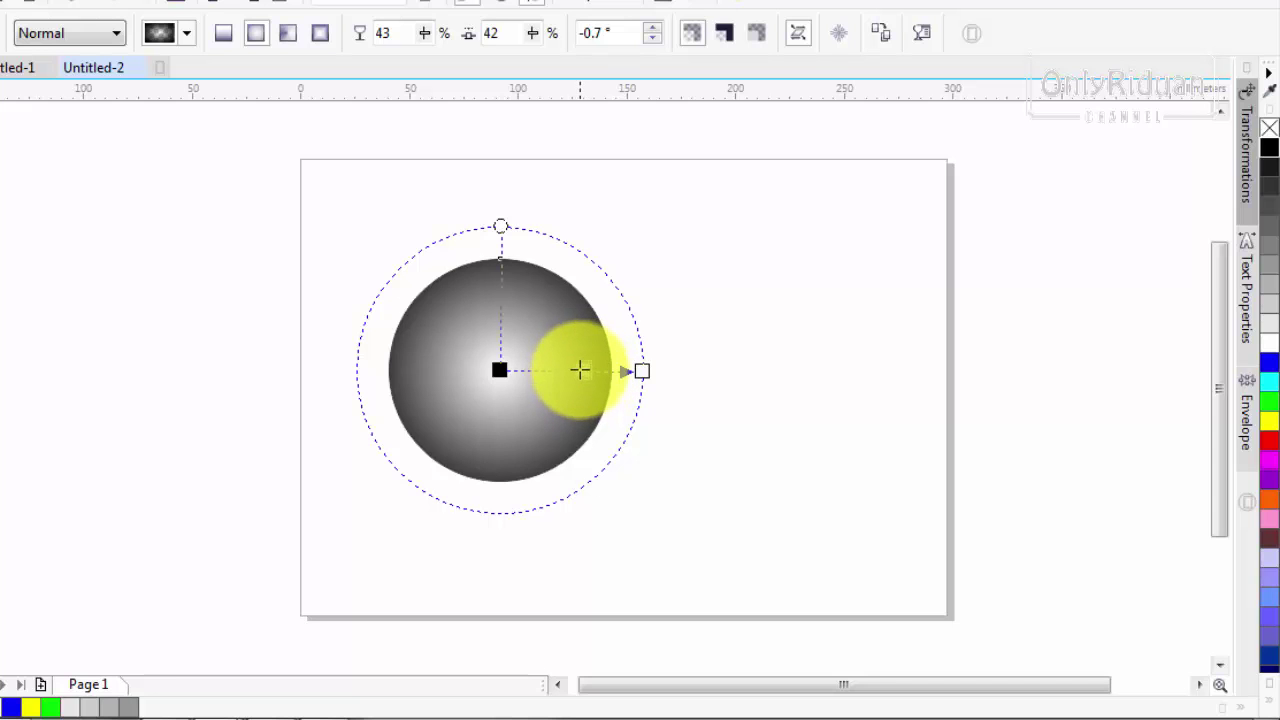
{"action": "mouse_move", "coordinate": [585, 371]}
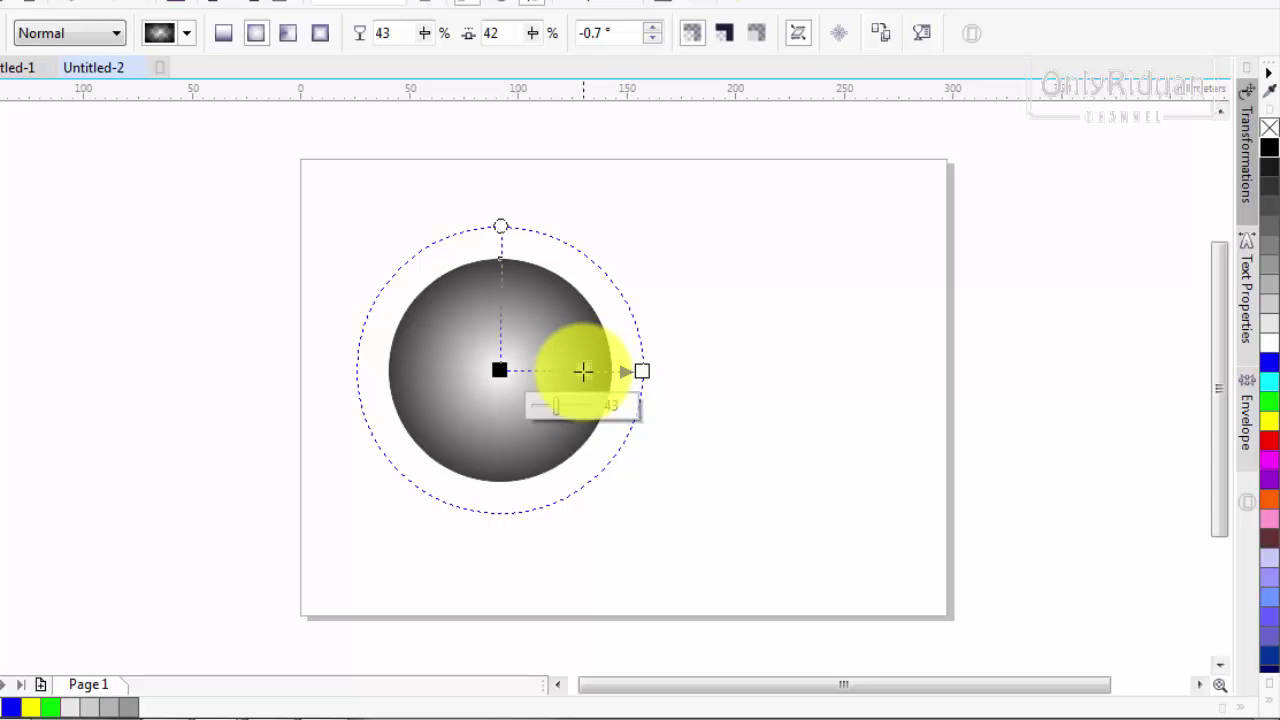
{"action": "left_click", "coordinate": [1270, 170]}
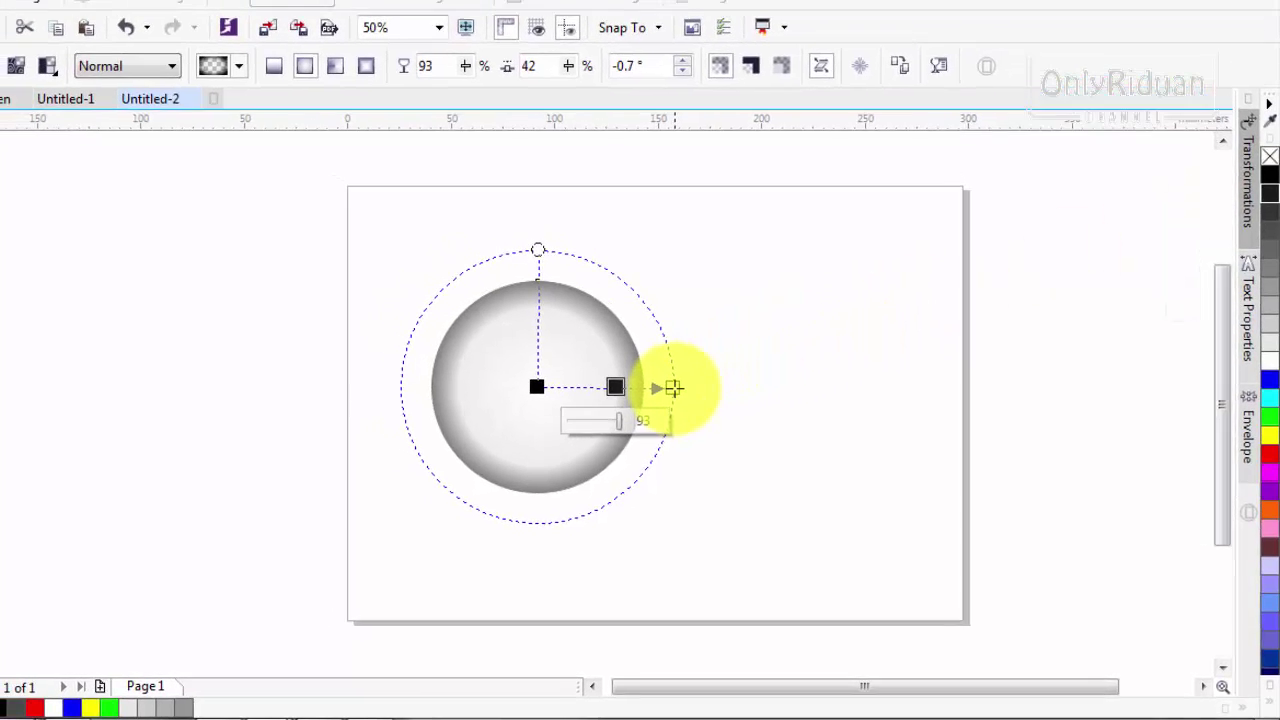
{"action": "left_click", "coordinate": [673, 388]}
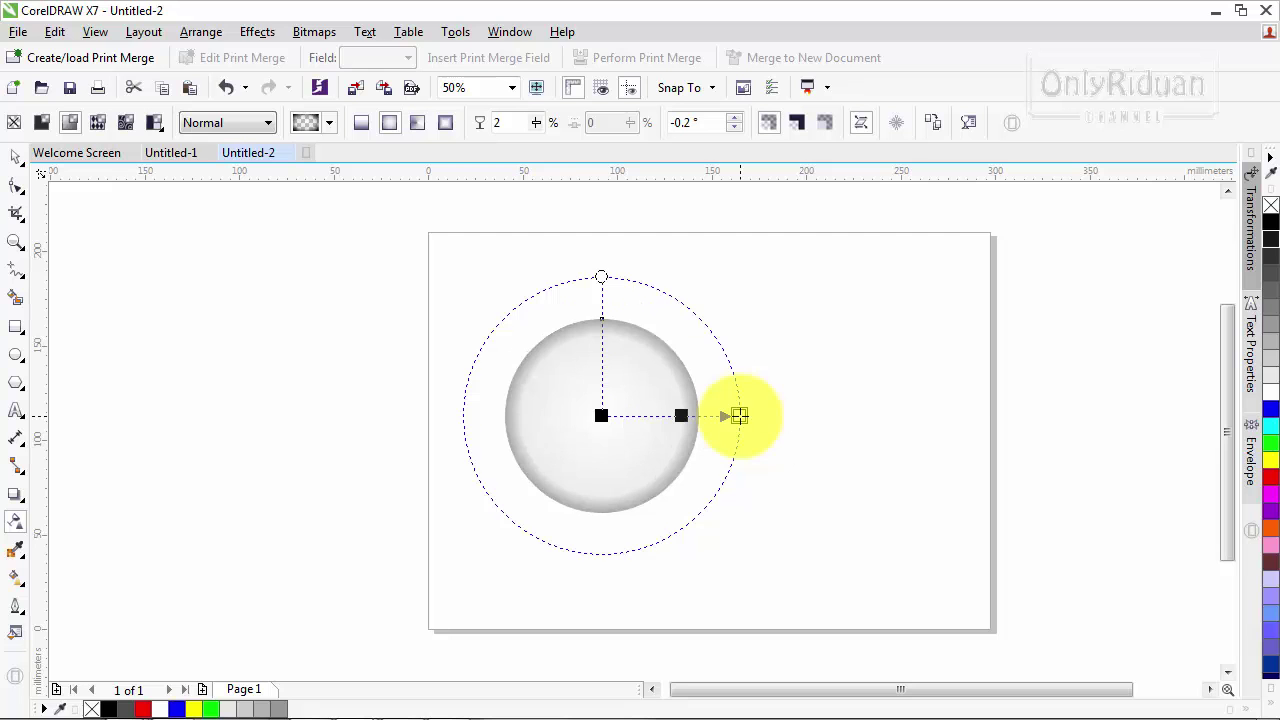
{"action": "left_click", "coordinate": [742, 416]}
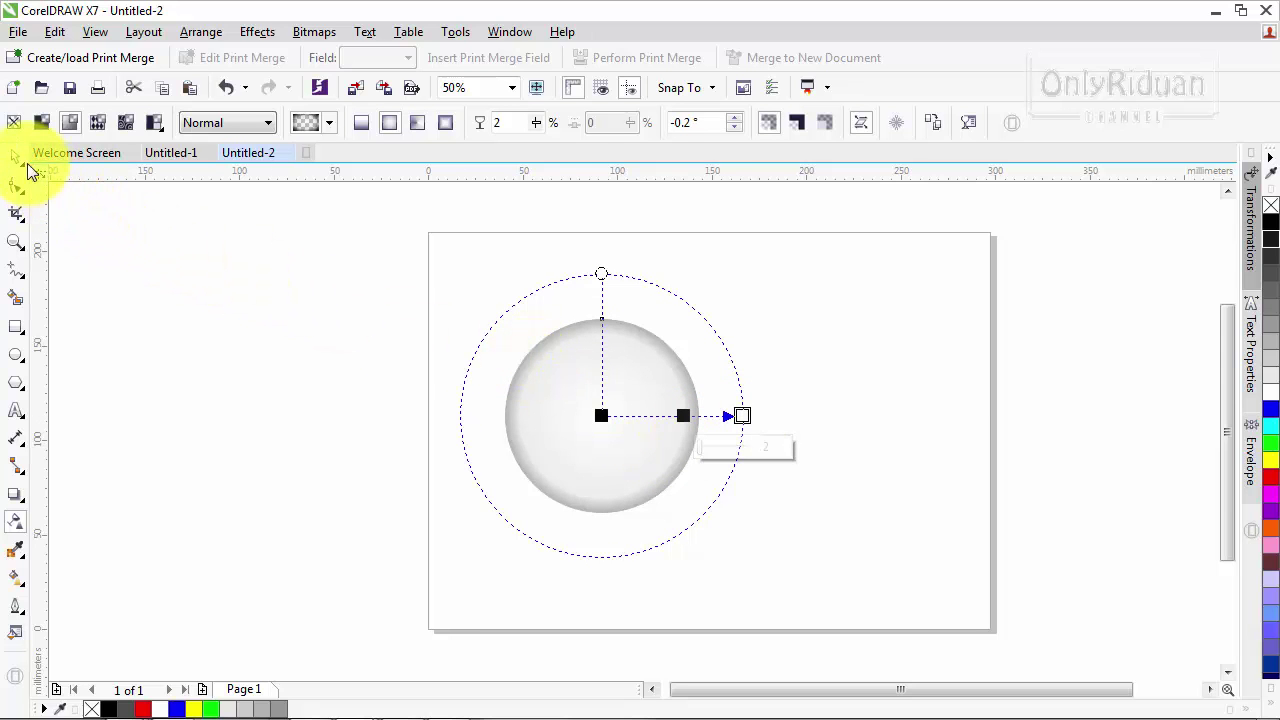
Move the circle off the page to its left and add a page-sized 297 x 210 mm rectangle filled with black.
{"action": "left_click", "coordinate": [16, 160]}
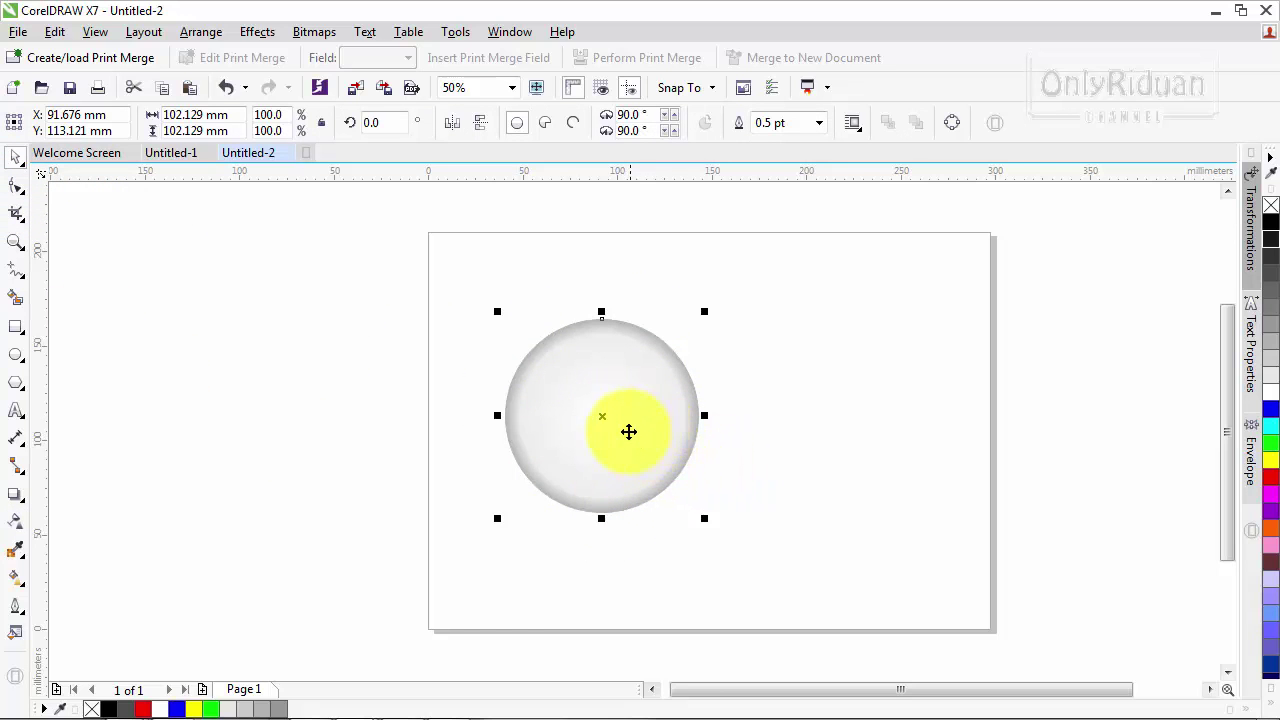
{"action": "left_click_drag", "start_coordinate": [601, 415], "coordinate": [274, 434]}
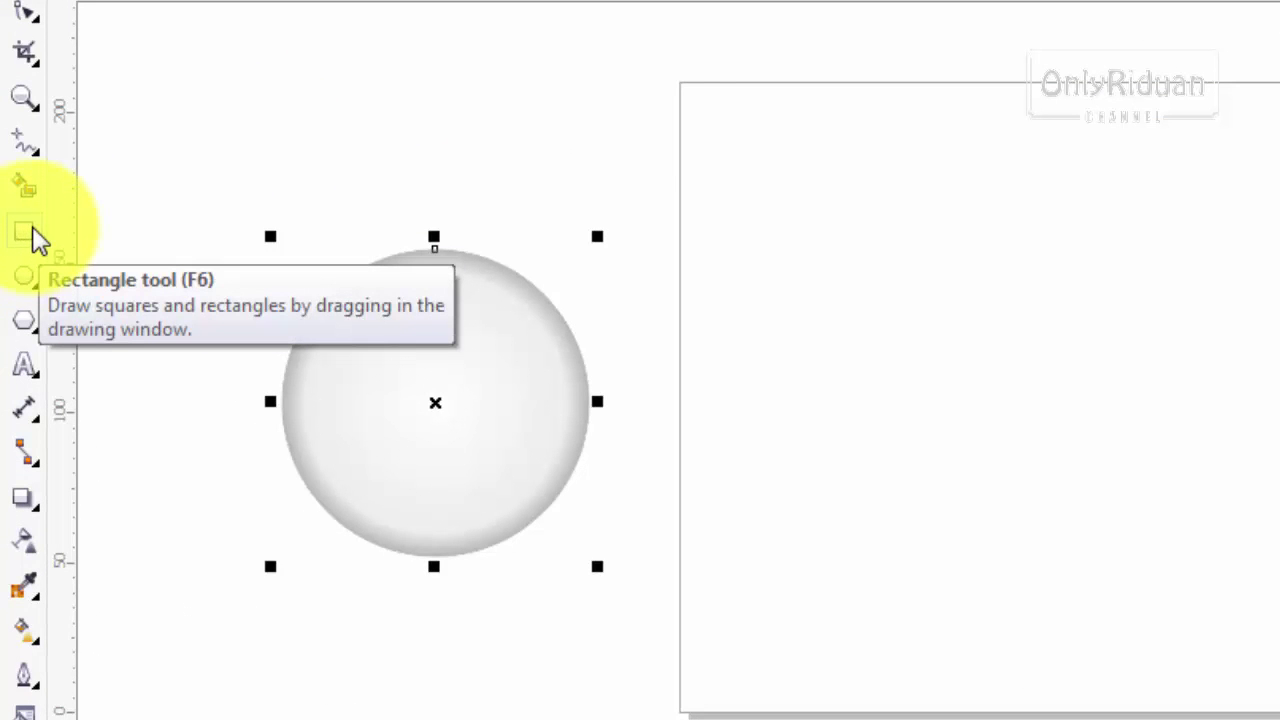
{"action": "double_click", "coordinate": [30, 238]}
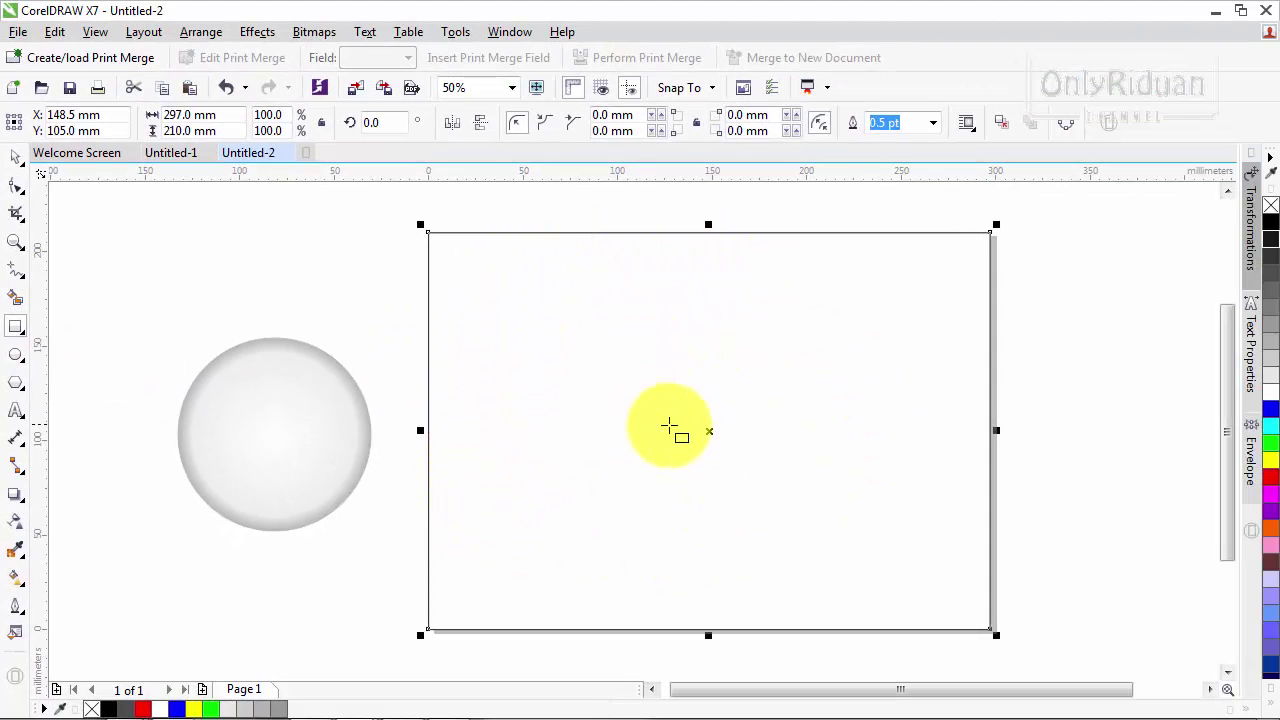
{"action": "left_click", "coordinate": [1270, 222]}
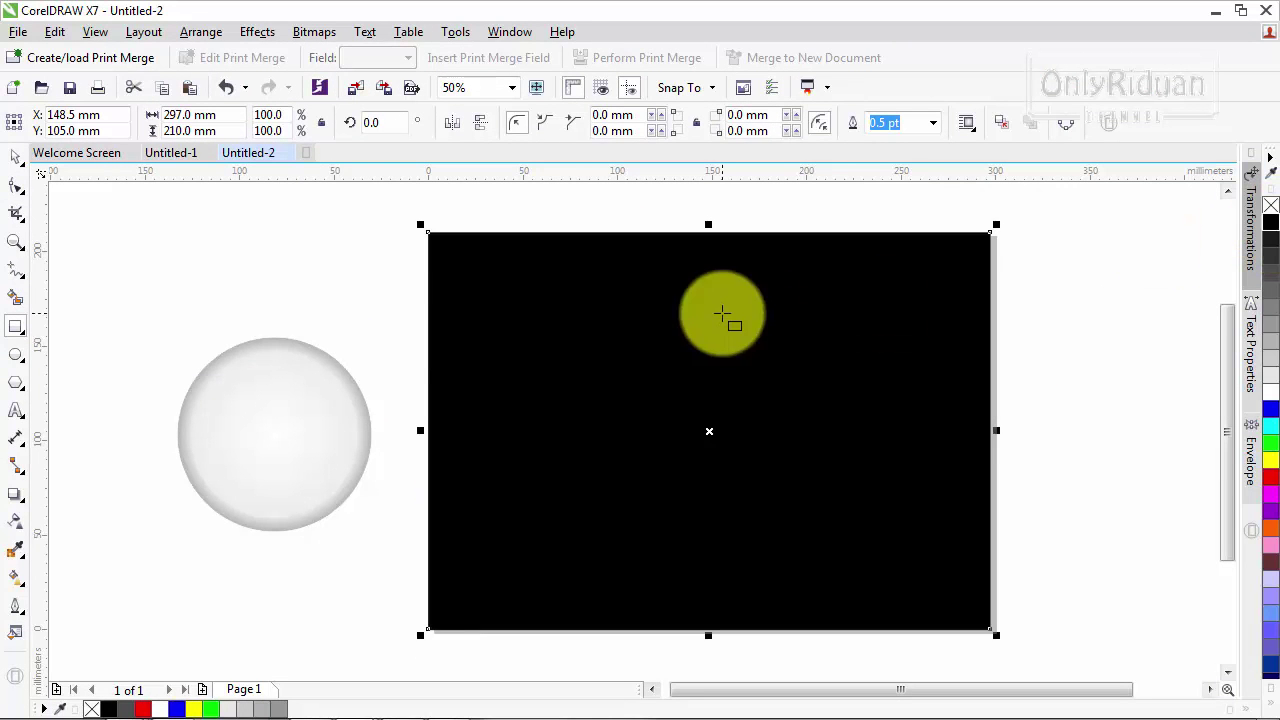
Try the transparent circle on the black rectangle and move it back to the empty area left of the page.
{"action": "left_click", "coordinate": [16, 157]}
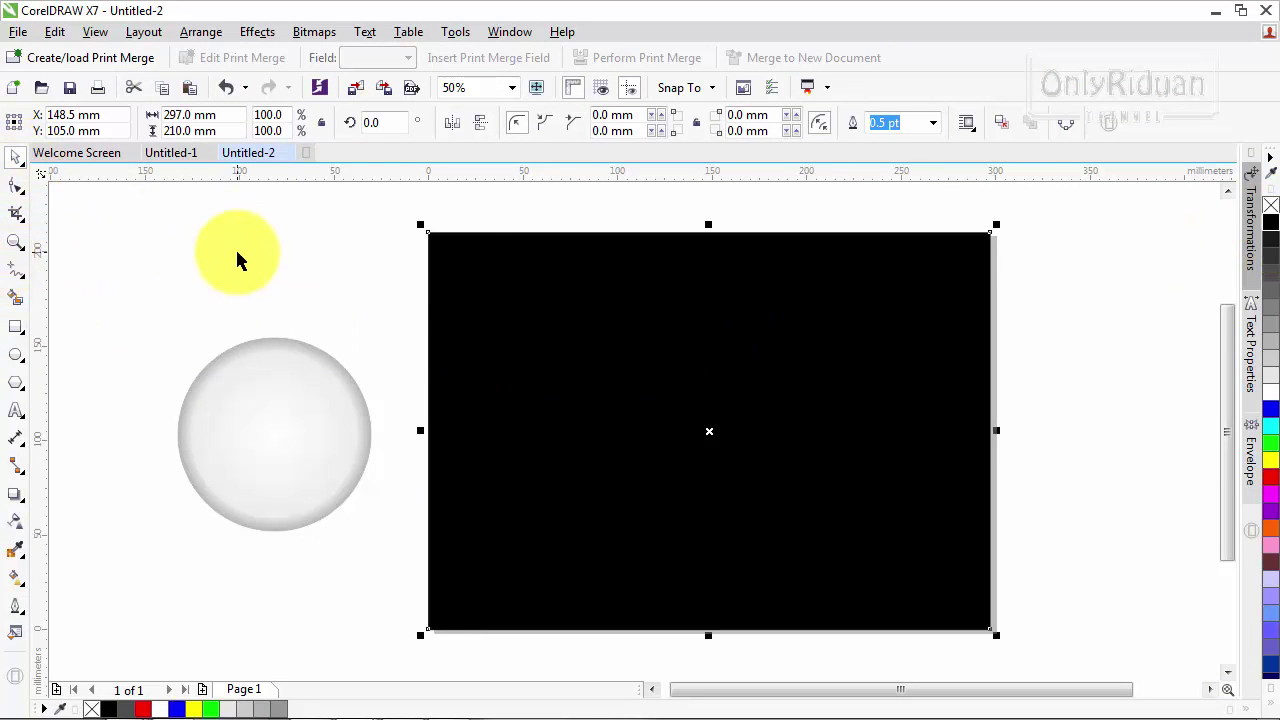
{"action": "left_click", "coordinate": [282, 420]}
{"action": "left_click_drag", "start_coordinate": [274, 417], "coordinate": [644, 399]}
{"action": "left_click", "coordinate": [200, 31]}
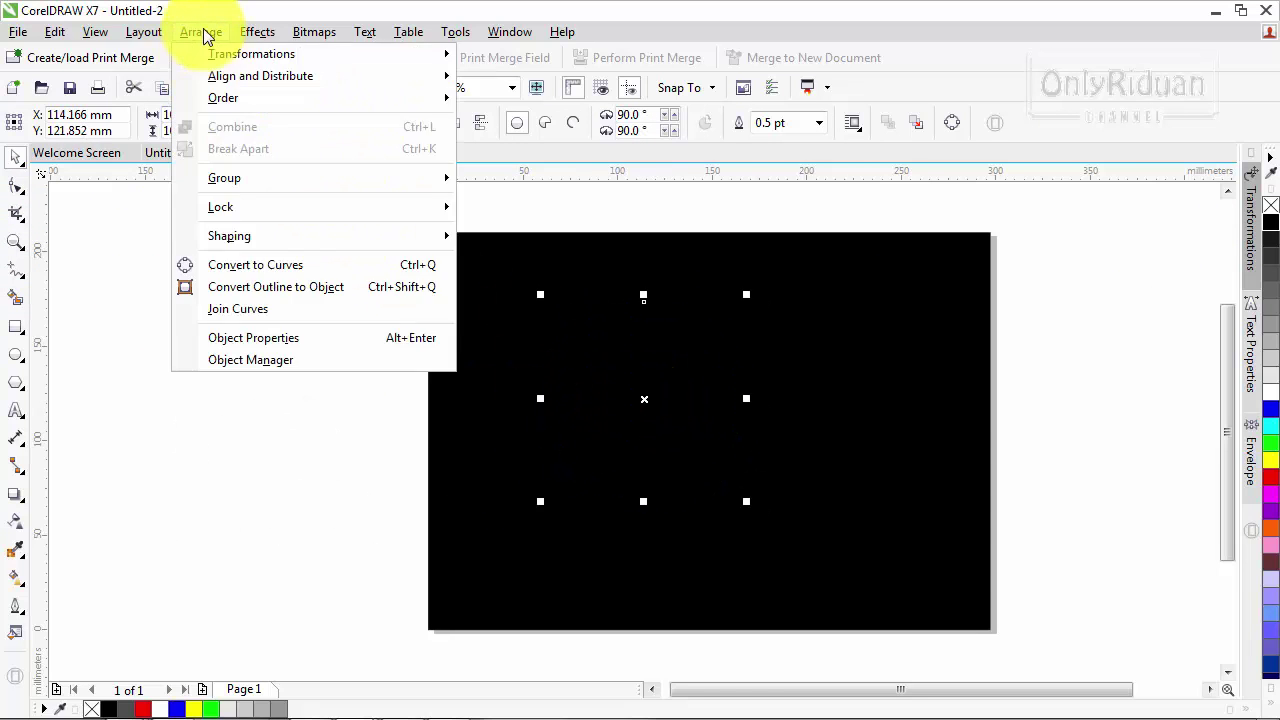
{"action": "mouse_move", "coordinate": [303, 102]}
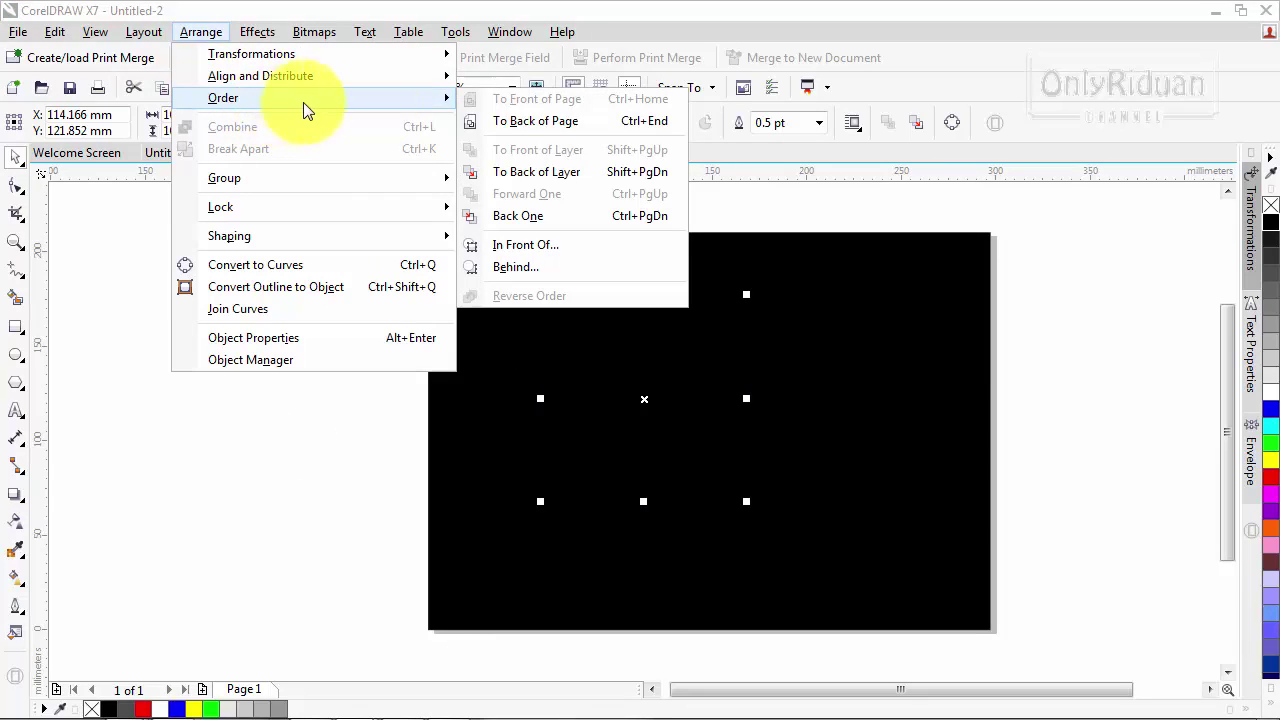
{"action": "left_click", "coordinate": [331, 455]}
{"action": "left_click", "coordinate": [686, 406]}
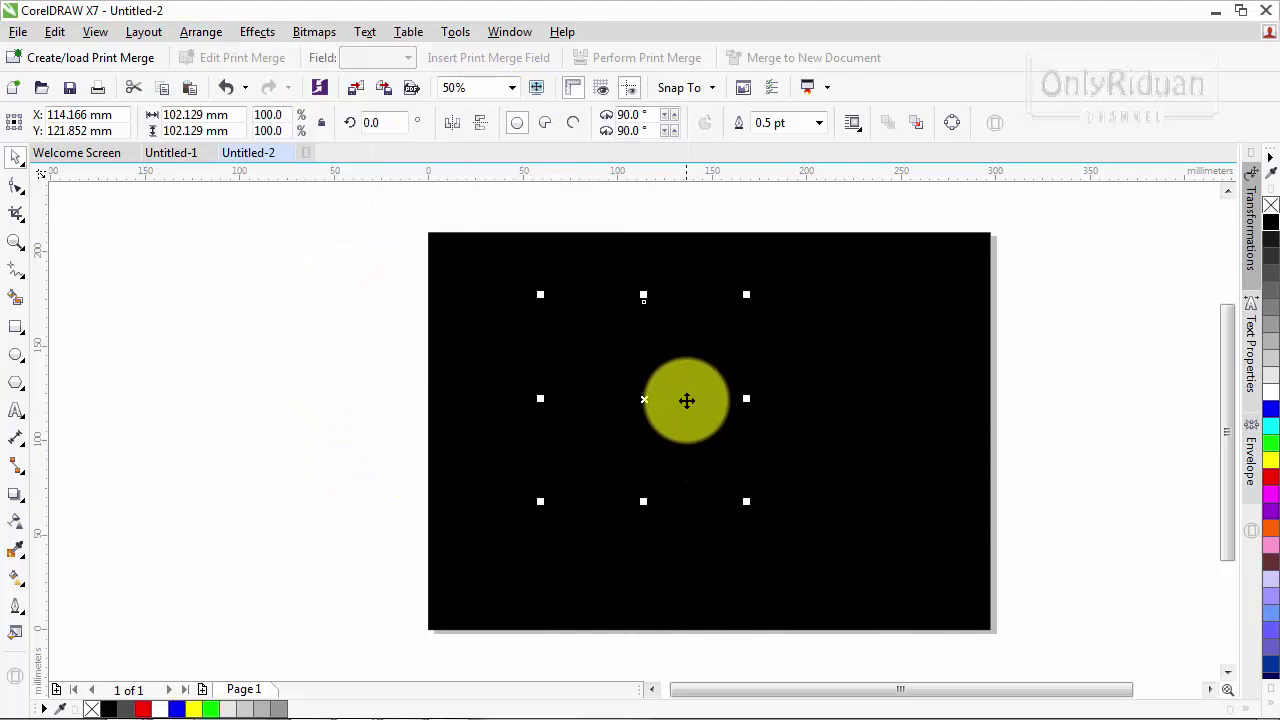
{"action": "left_click_drag", "start_coordinate": [690, 397], "coordinate": [304, 405]}
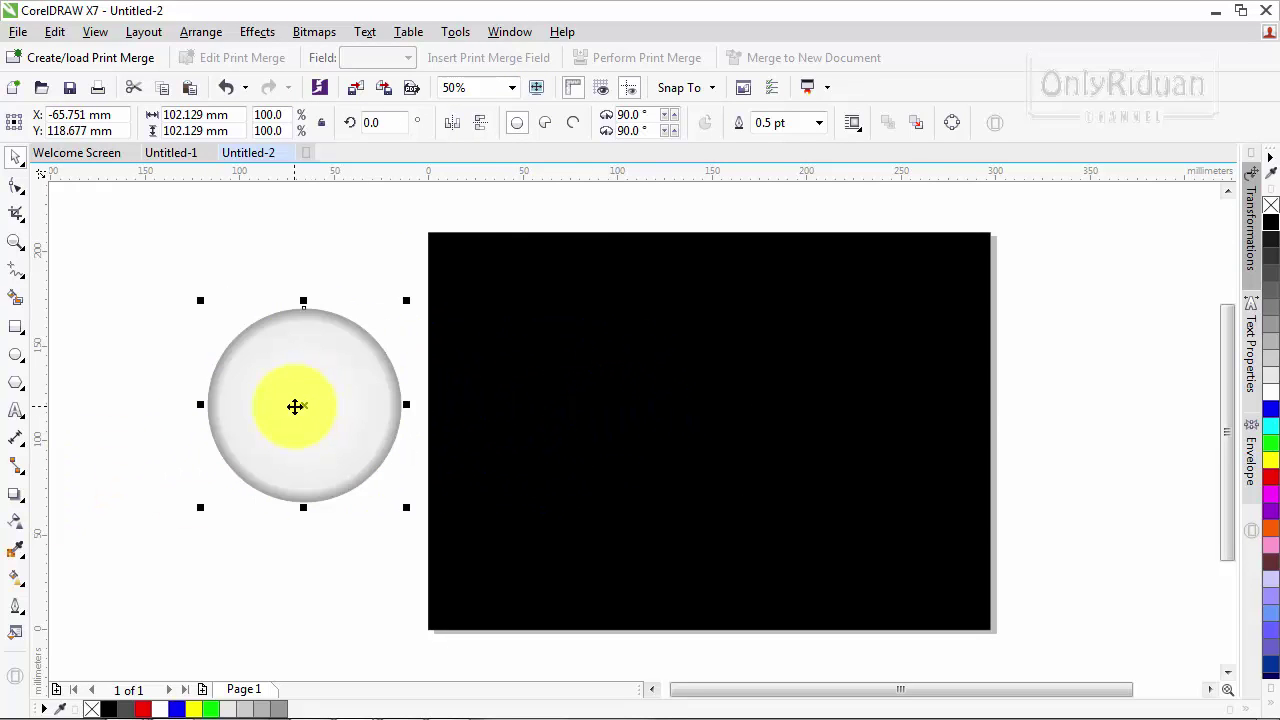
Fill the transparent circle with red and move it onto the middle of the black rectangle.
{"action": "left_click", "coordinate": [1262, 478]}
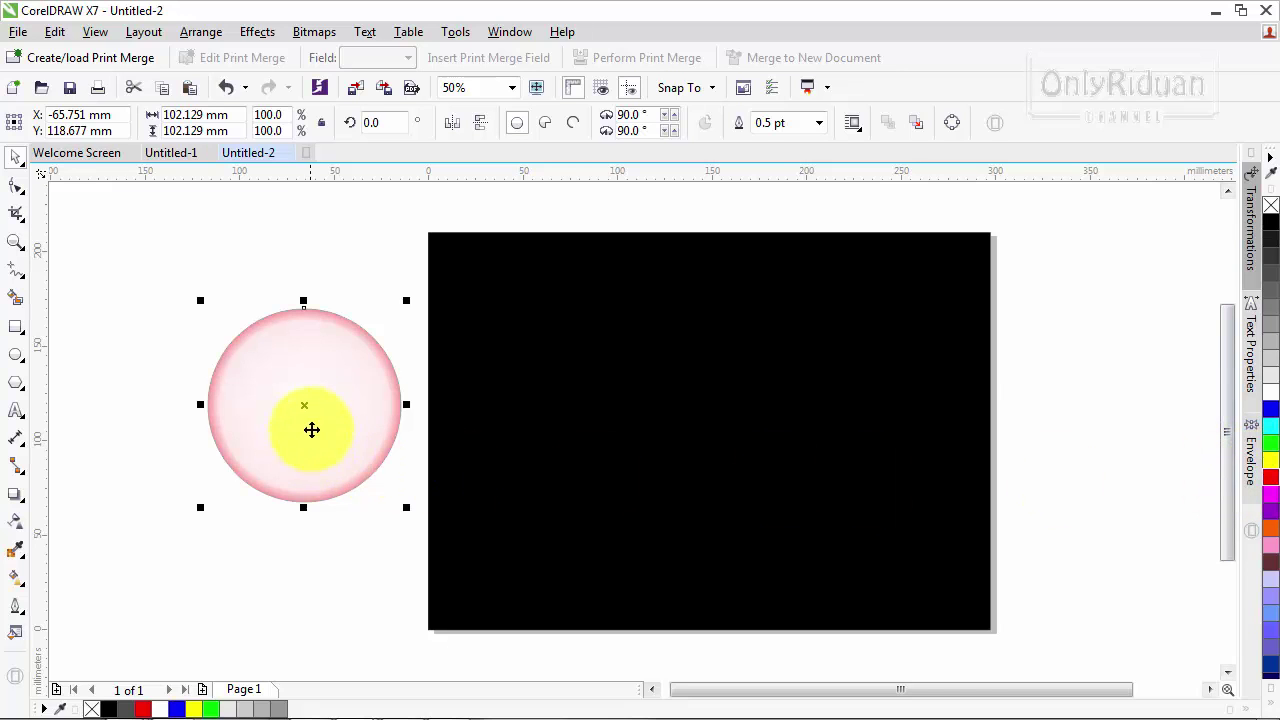
{"action": "left_click_drag", "start_coordinate": [309, 407], "coordinate": [685, 401]}
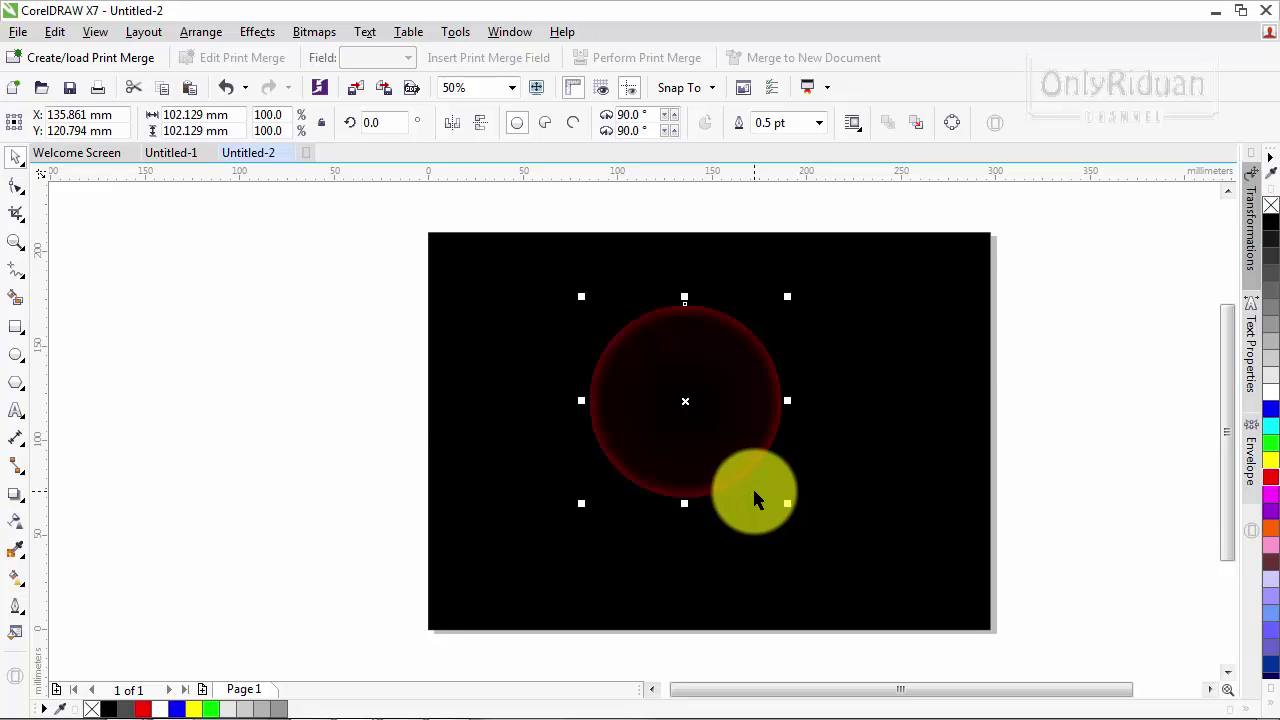
{"action": "left_click", "coordinate": [943, 363]}
{"action": "left_click_drag", "start_coordinate": [760, 395], "coordinate": [714, 426]}
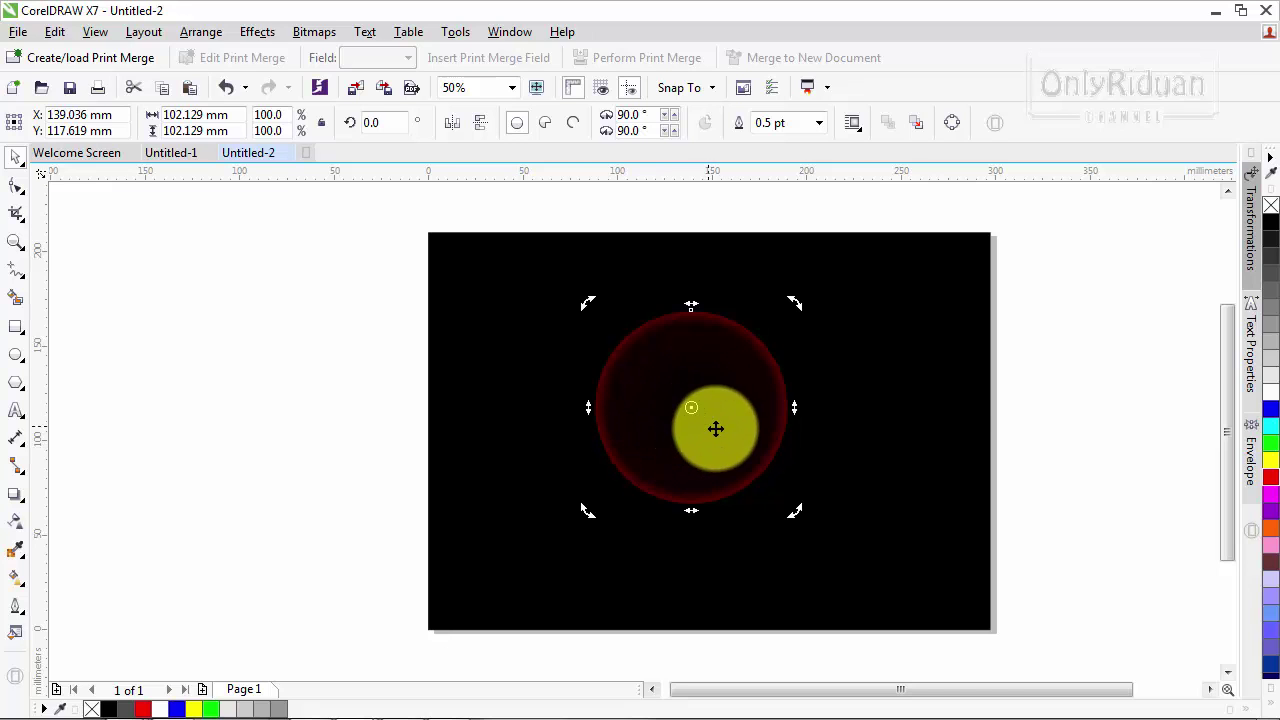
Recolour the circle with 80% Black and shift it slightly down and left on the black rectangle.
{"action": "left_click", "coordinate": [1271, 225]}
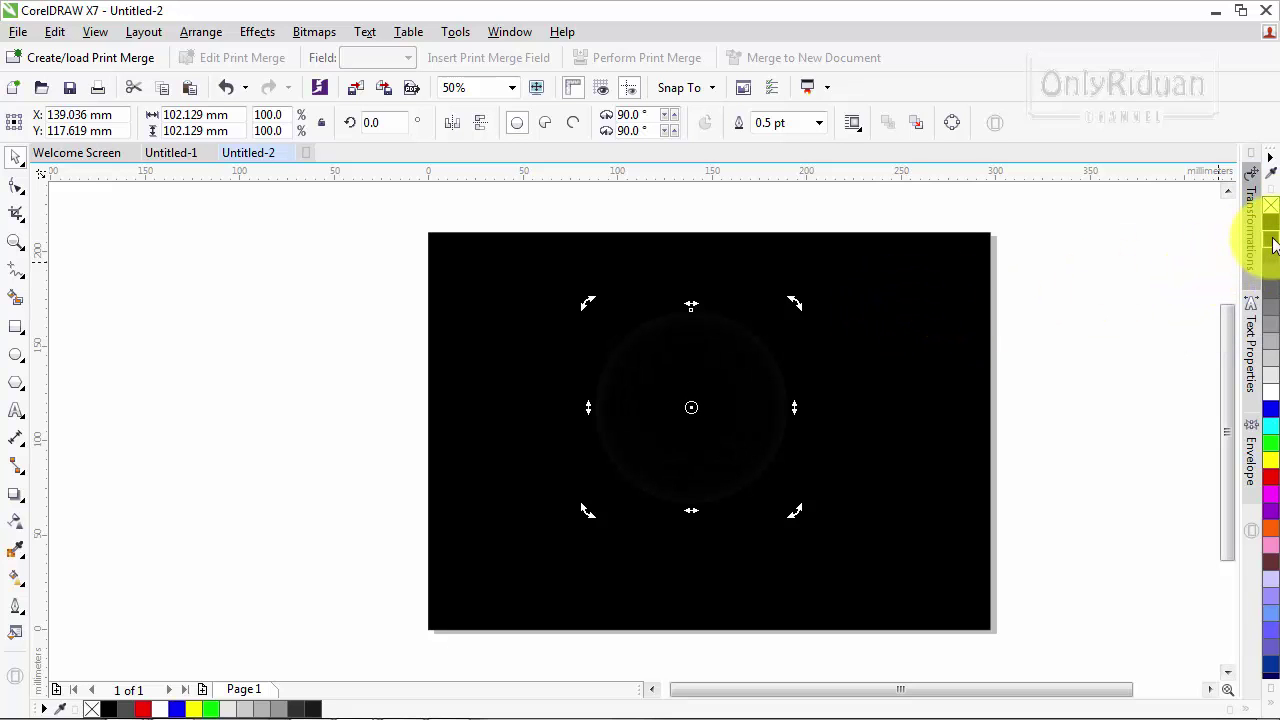
{"action": "right_click", "coordinate": [1271, 258]}
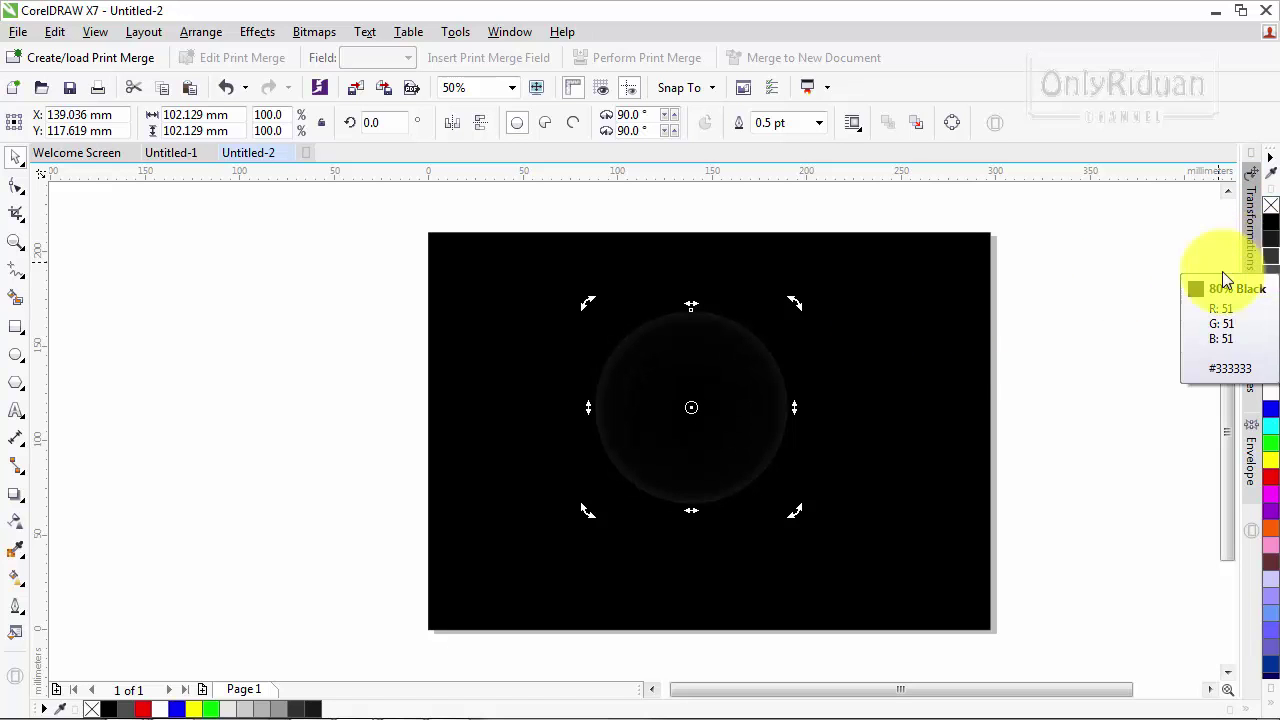
{"action": "left_click", "coordinate": [1045, 342]}
{"action": "left_click_drag", "start_coordinate": [705, 430], "coordinate": [558, 462]}
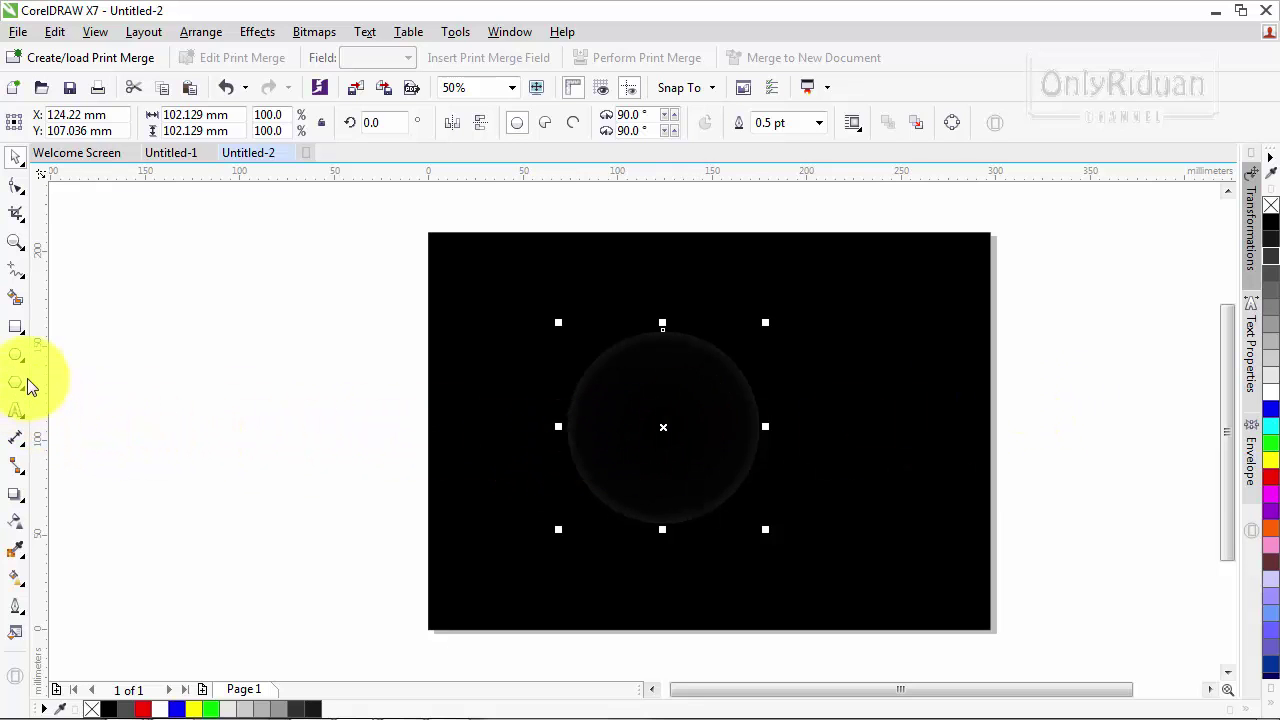
Draw a circle about 84 x 82 mm, place it over the upper part of the transparent circle and fill it white.
{"action": "left_click", "coordinate": [16, 355]}
{"action": "left_click_drag", "start_coordinate": [250, 347], "coordinate": [406, 503]}
{"action": "left_click", "coordinate": [16, 157]}
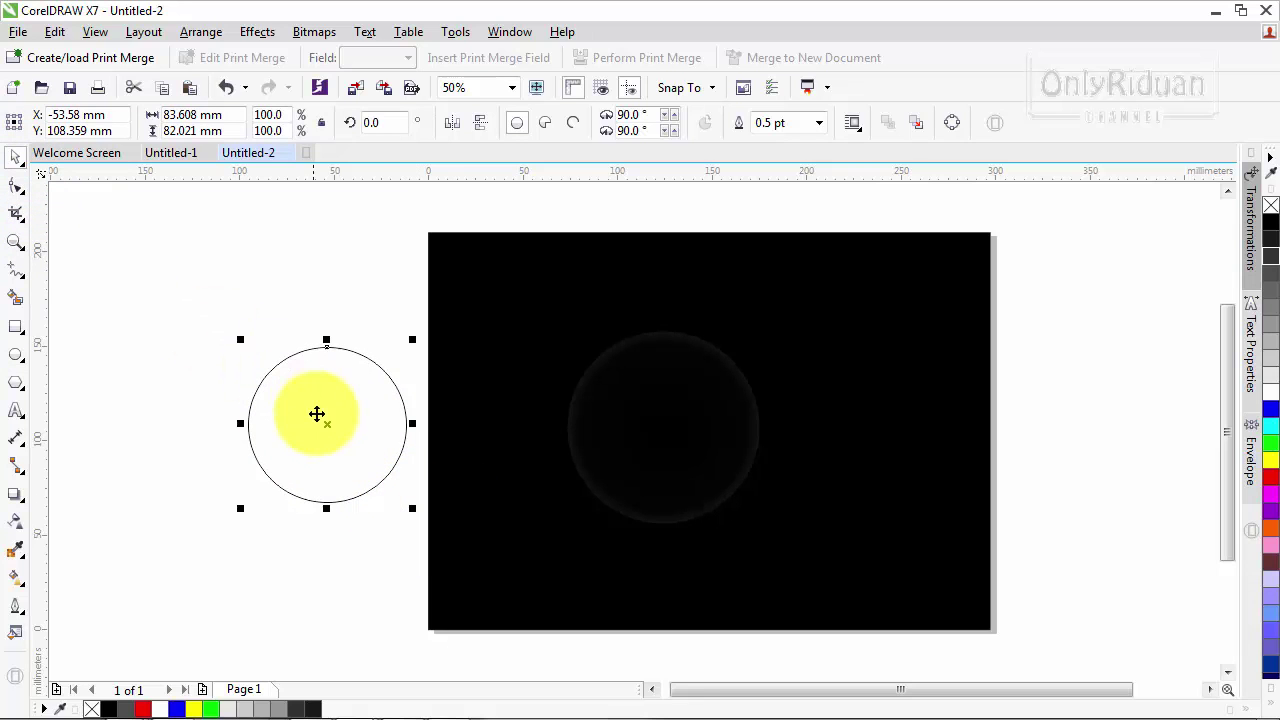
{"action": "left_click_drag", "start_coordinate": [320, 417], "coordinate": [664, 413]}
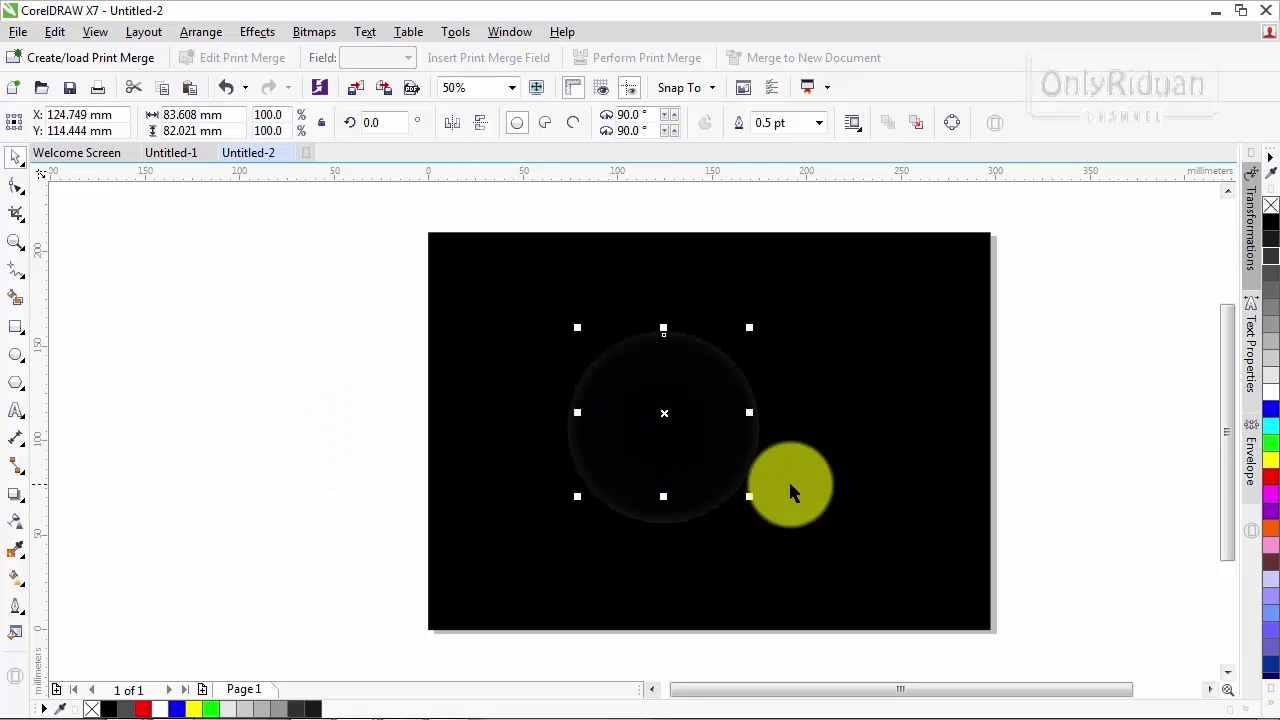
{"action": "left_click", "coordinate": [1272, 401]}
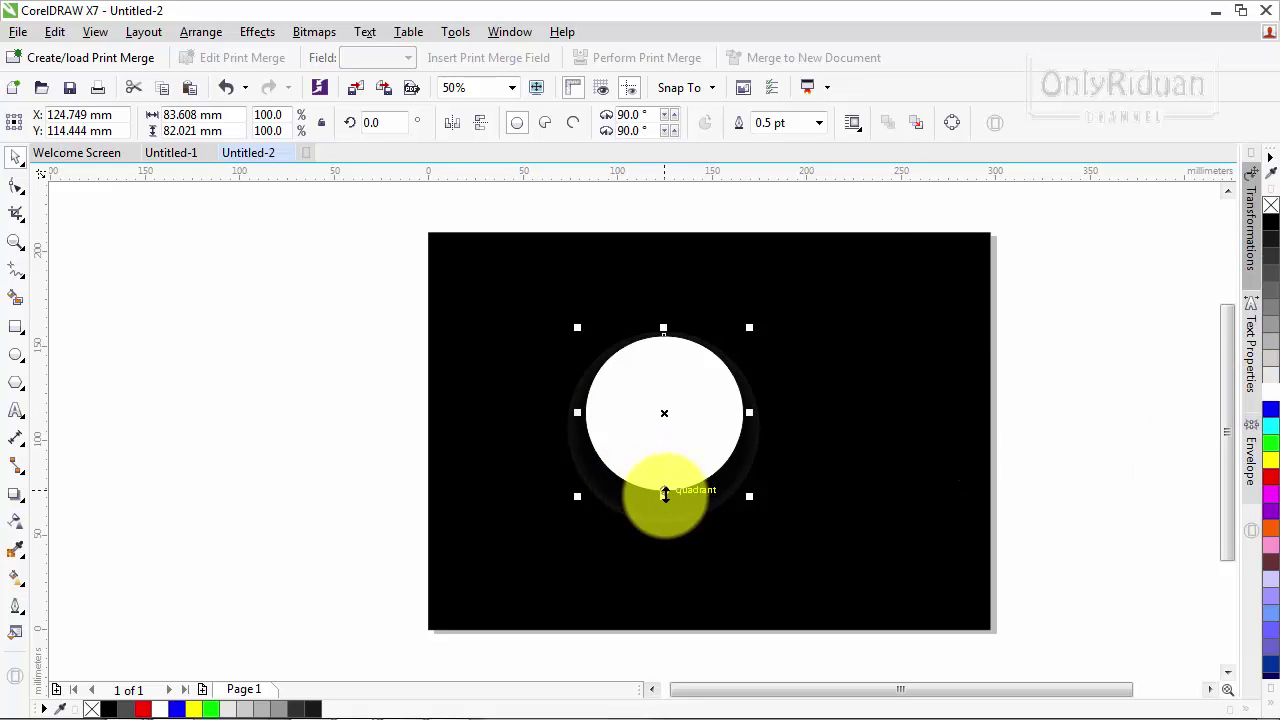
Reshape the white circle into a flatter ellipse about 76 mm wide and 56 mm high, keeping its upper edge in place.
{"action": "left_click_drag", "start_coordinate": [664, 496], "coordinate": [666, 460]}
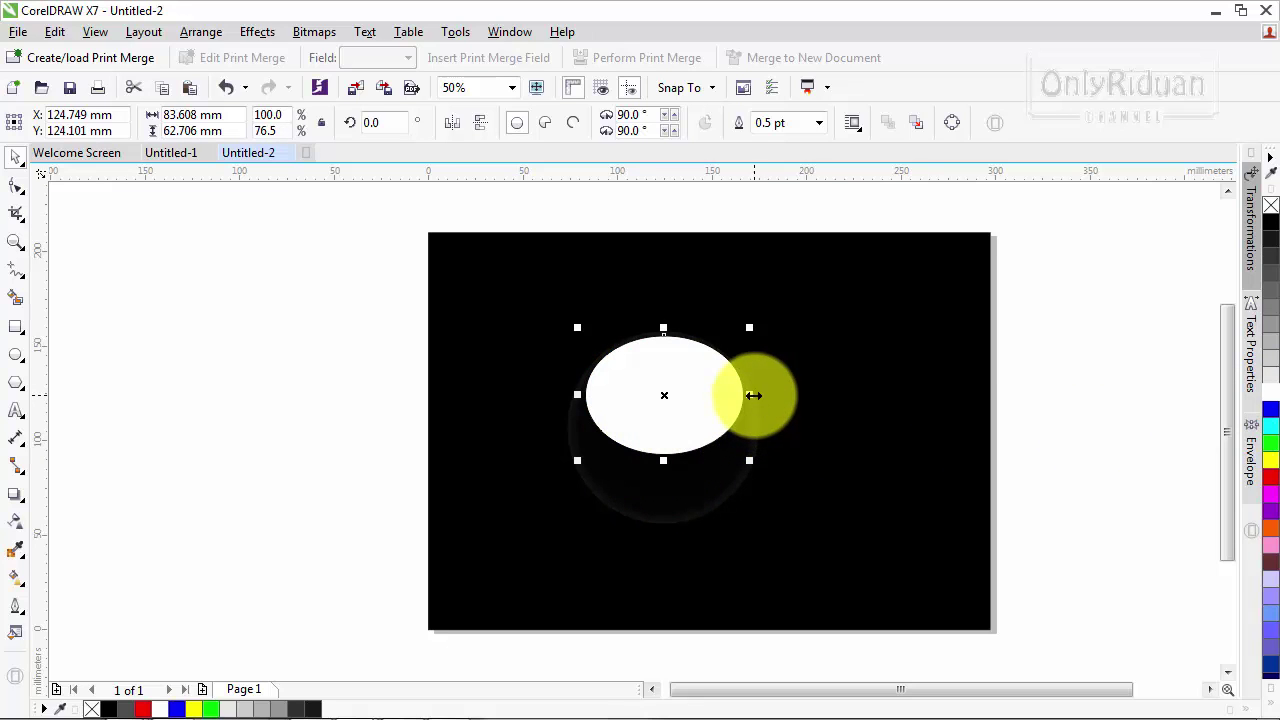
{"action": "left_click_drag", "start_coordinate": [753, 395], "coordinate": [750, 399]}
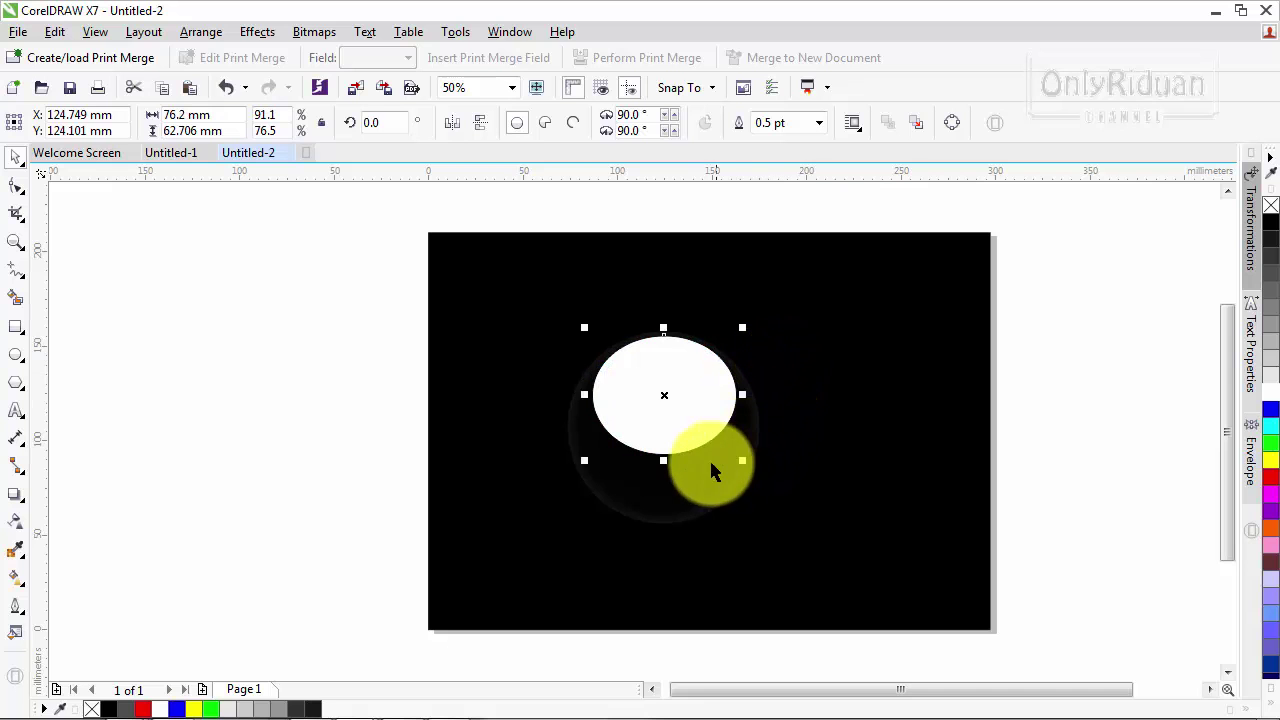
{"action": "left_click_drag", "start_coordinate": [666, 457], "coordinate": [666, 443]}
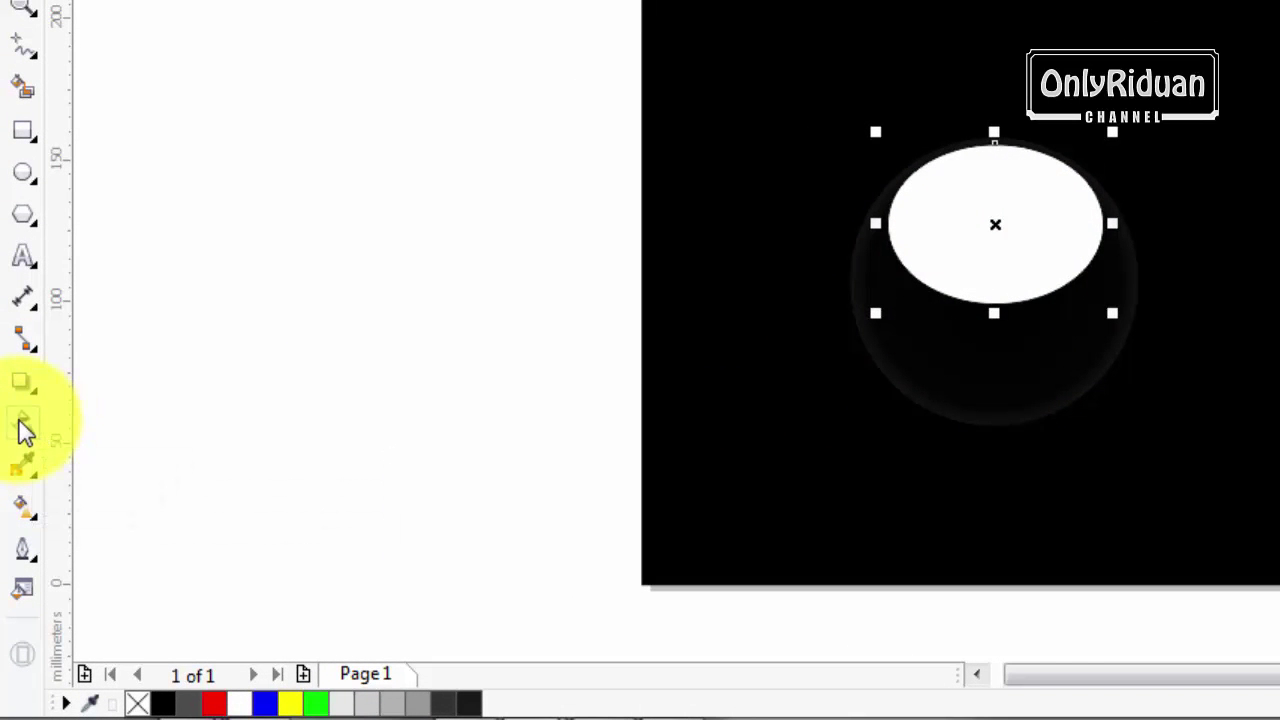
Fade the white ellipse downward with a linear transparency starting above its upper edge, and remove its outline.
{"action": "left_click", "coordinate": [25, 426]}
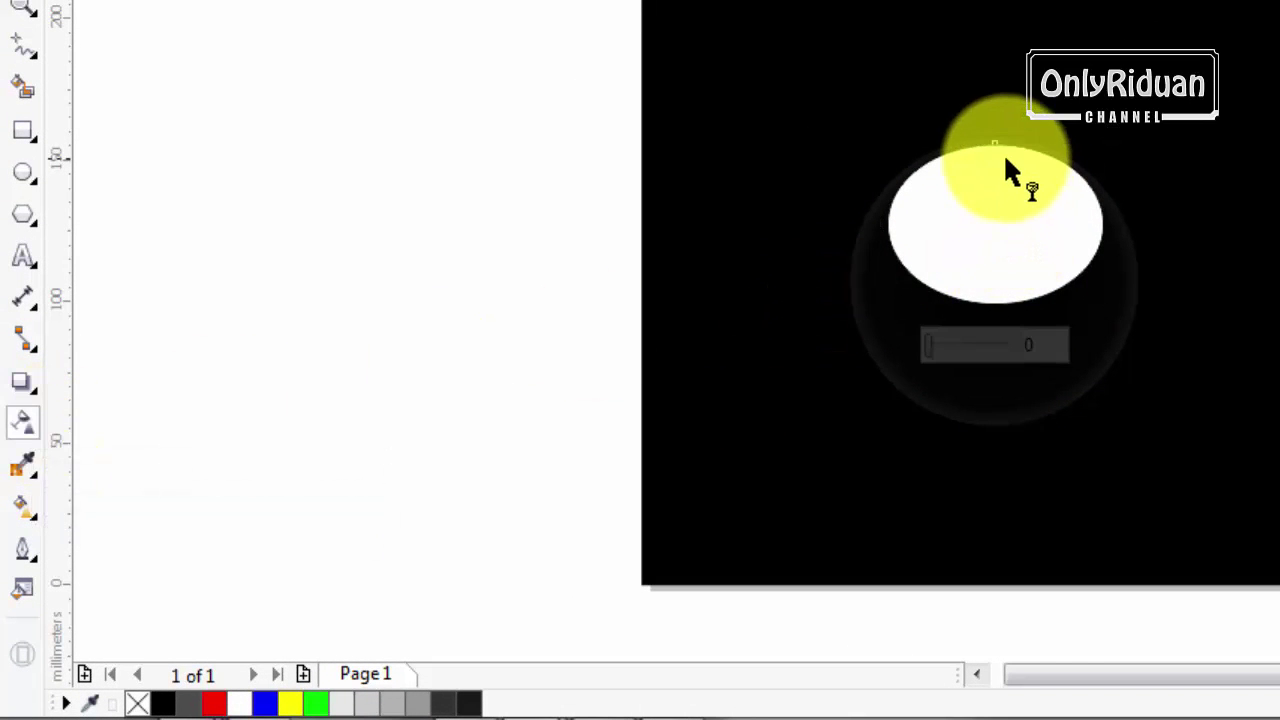
{"action": "mouse_move", "coordinate": [993, 147]}
{"action": "left_mouse_down"}
{"action": "mouse_move", "coordinate": [990, 292]}
{"action": "mouse_move", "coordinate": [1000, 259]}
{"action": "left_mouse_up"}
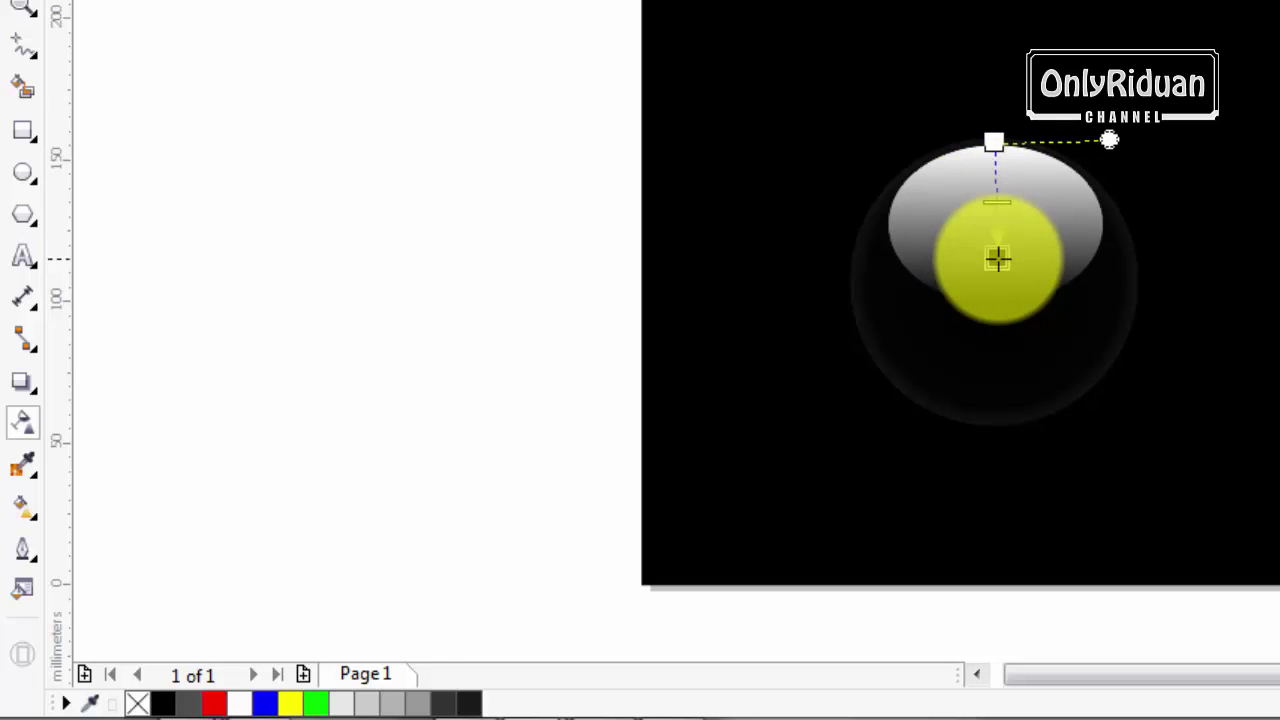
{"action": "left_click_drag", "start_coordinate": [993, 142], "coordinate": [993, 110]}
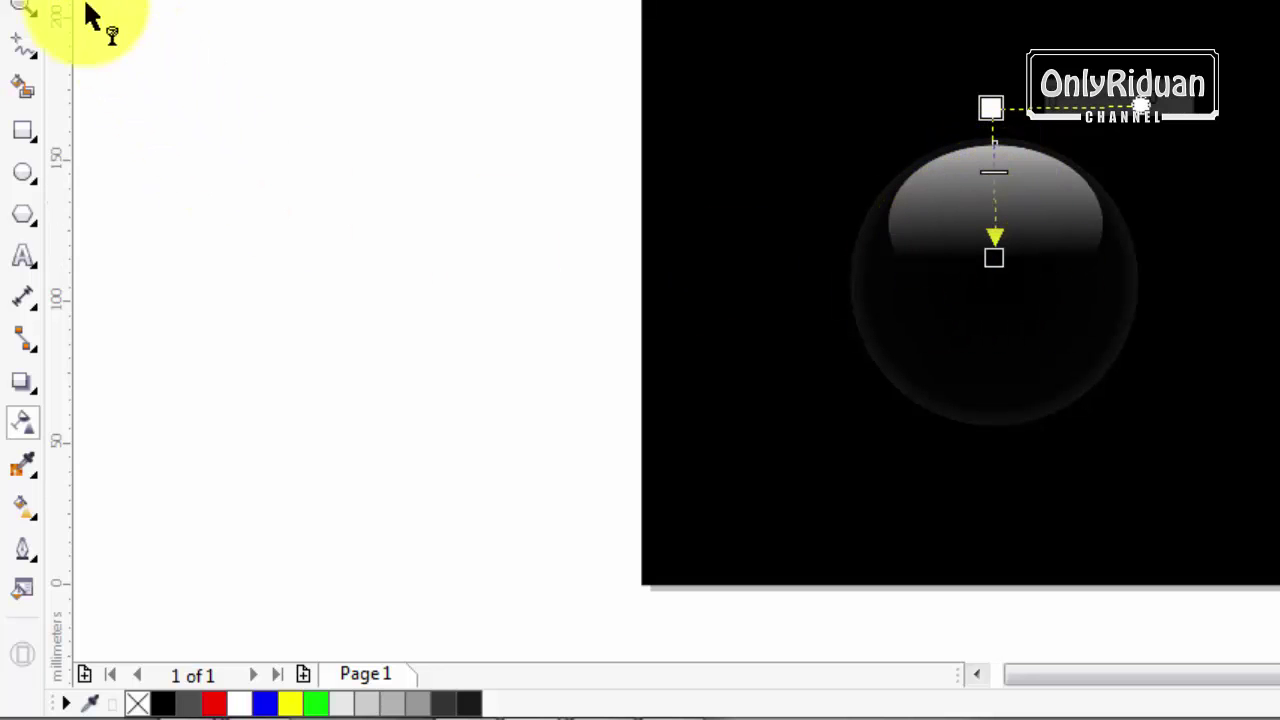
{"action": "key", "text": "space"}
{"action": "left_click", "coordinate": [531, 160]}
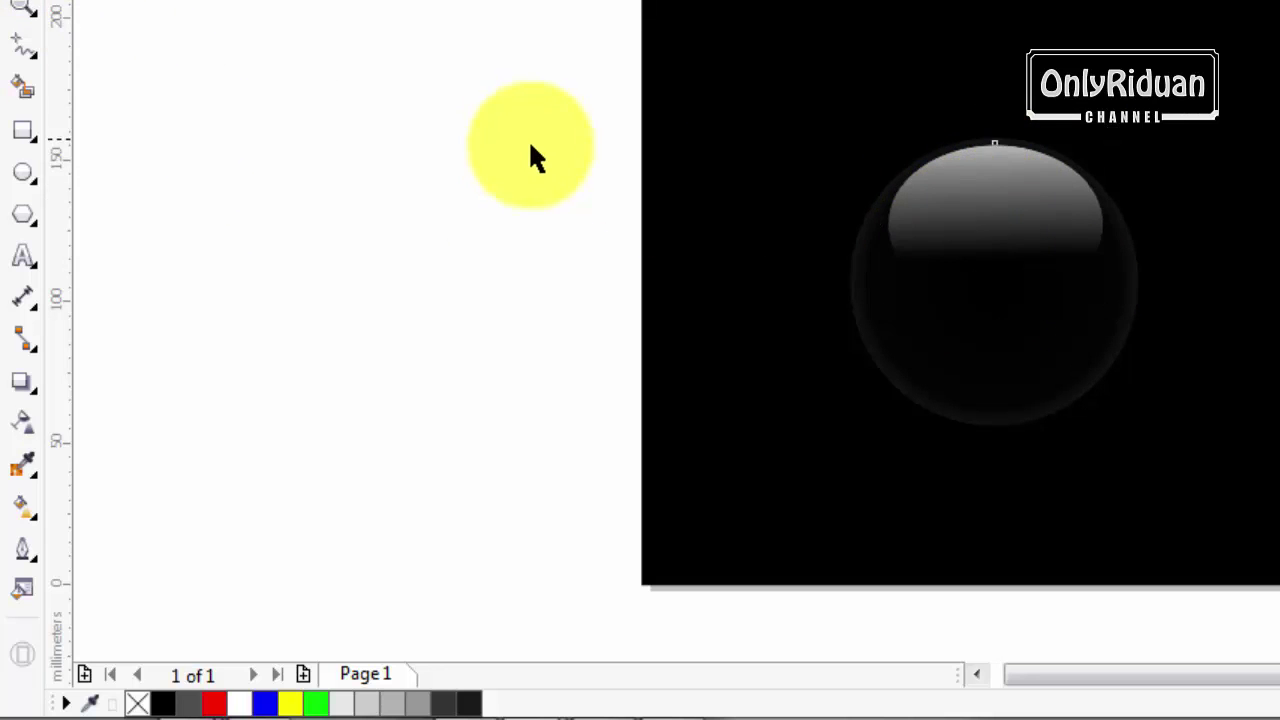
{"action": "left_click", "coordinate": [970, 180]}
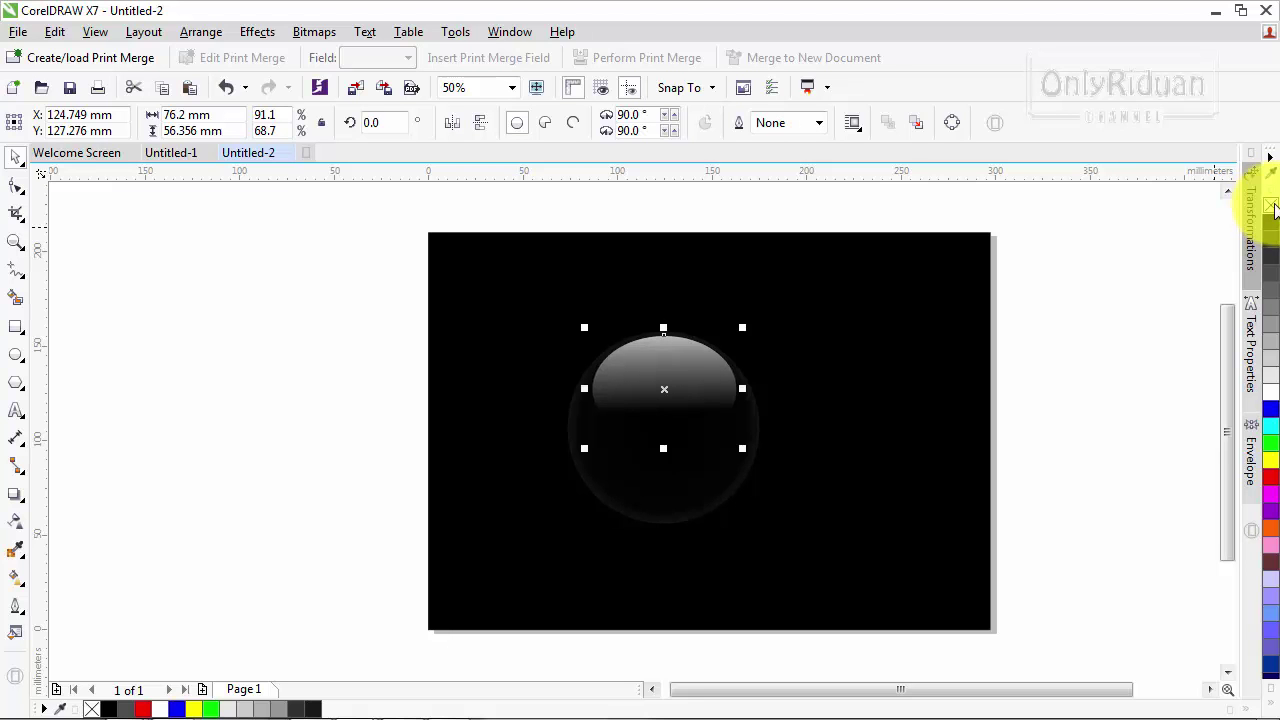
{"action": "left_click", "coordinate": [143, 413]}
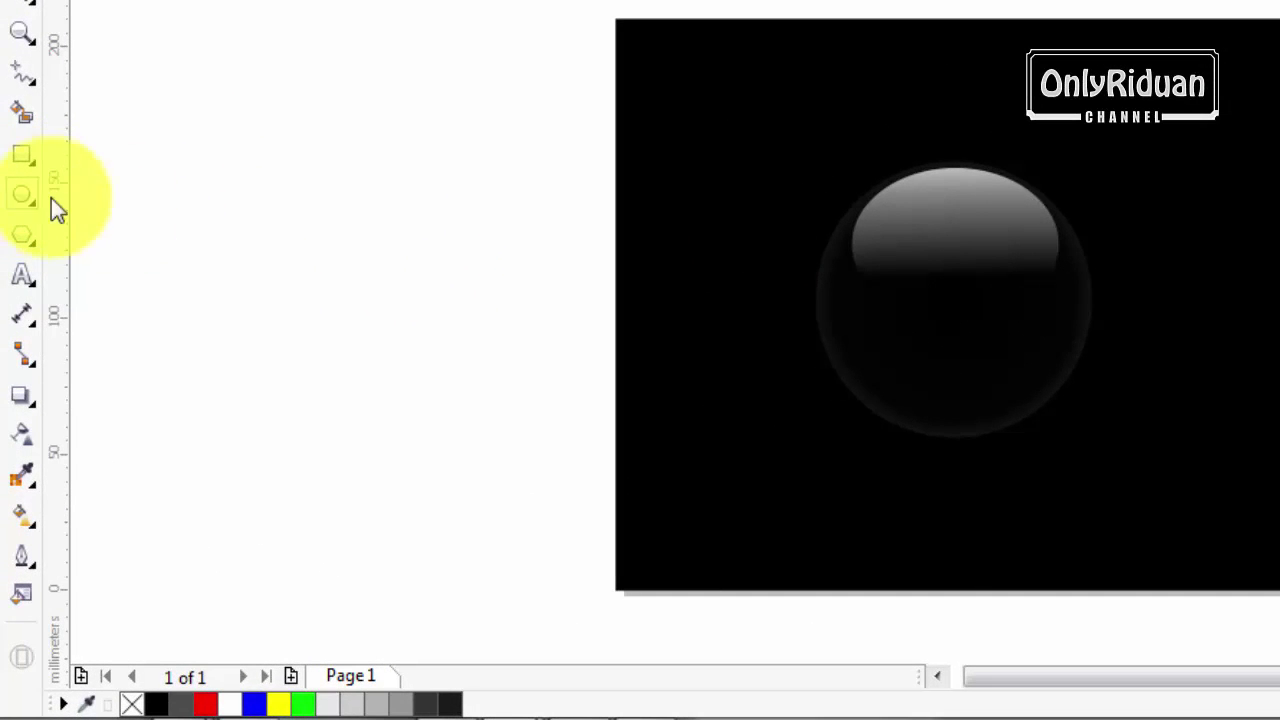
Draw a small white ellipse without outline beside the bubble and scale it to about 17 x 12 mm.
{"action": "left_click", "coordinate": [22, 194]}
{"action": "left_click_drag", "start_coordinate": [341, 210], "coordinate": [719, 237]}
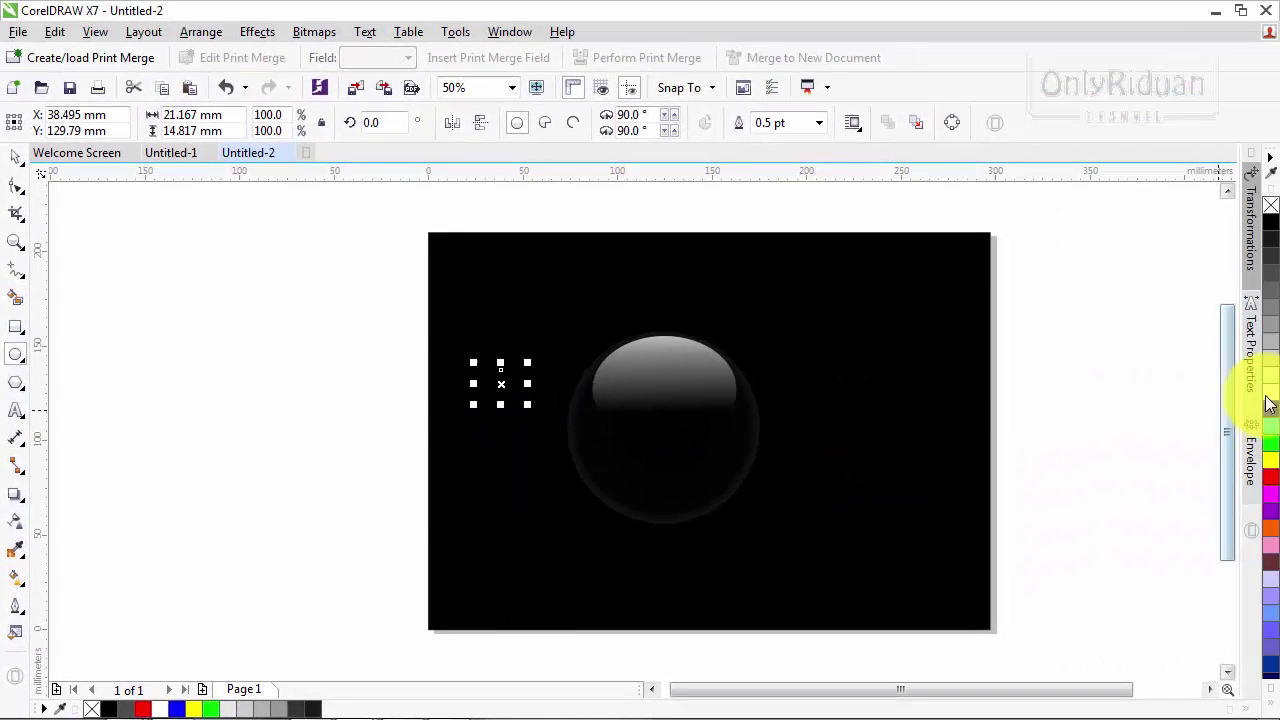
{"action": "left_click", "coordinate": [1271, 393]}
{"action": "left_click_drag", "start_coordinate": [527, 404], "coordinate": [519, 420]}
{"action": "right_click", "coordinate": [1271, 205]}
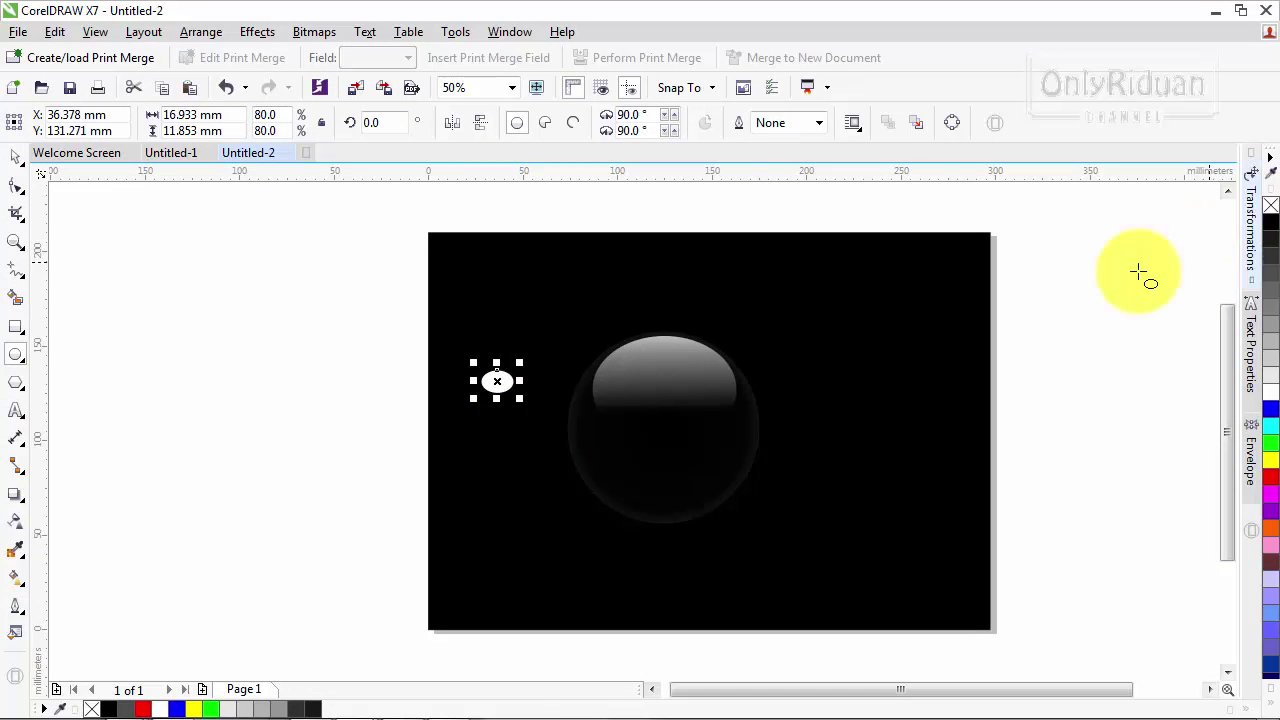
Tilt the small white ellipse counterclockwise and place it on the upper-left part of the bubble's glossy highlight.
{"action": "left_click", "coordinate": [497, 381]}
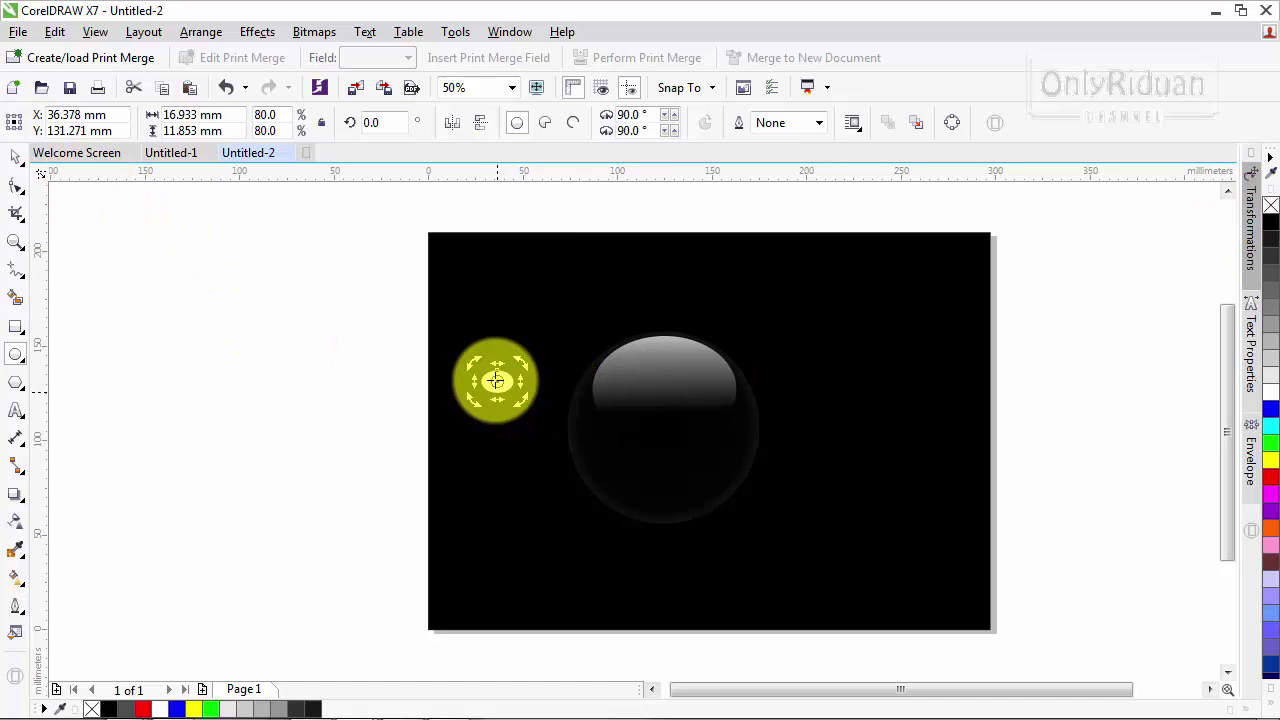
{"action": "left_click_drag", "start_coordinate": [512, 403], "coordinate": [537, 386]}
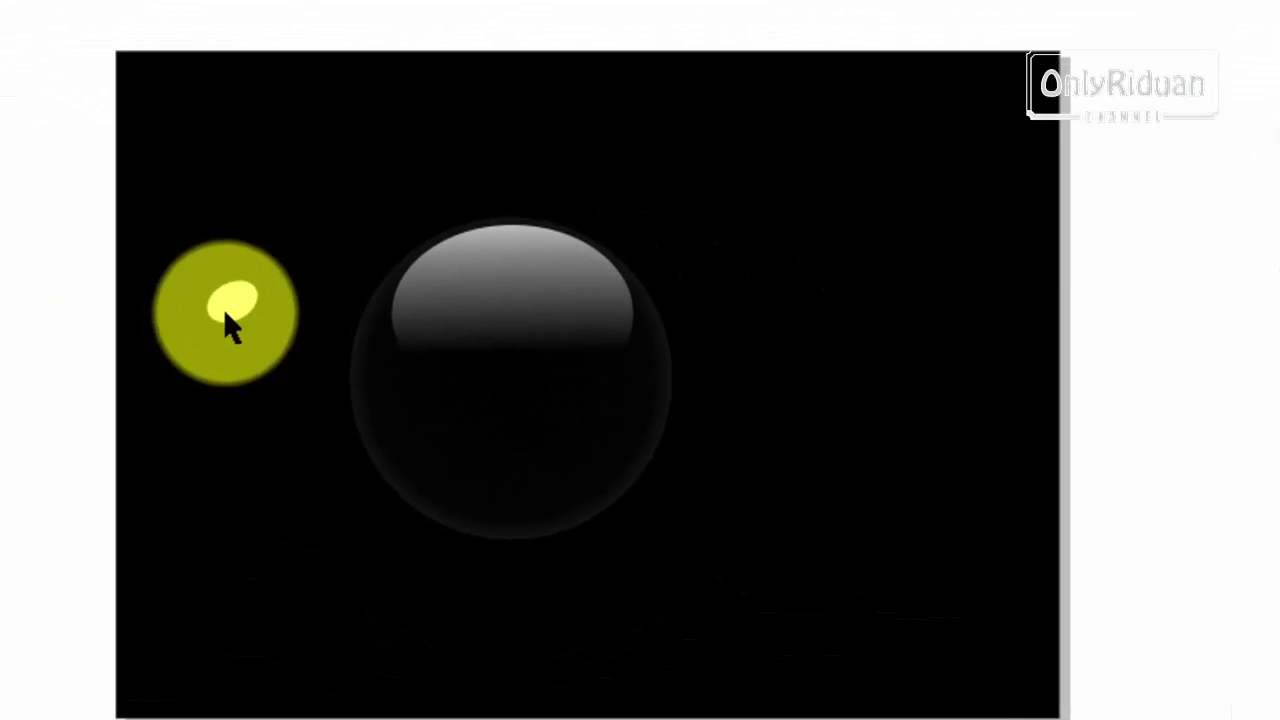
{"action": "left_click", "coordinate": [498, 381]}
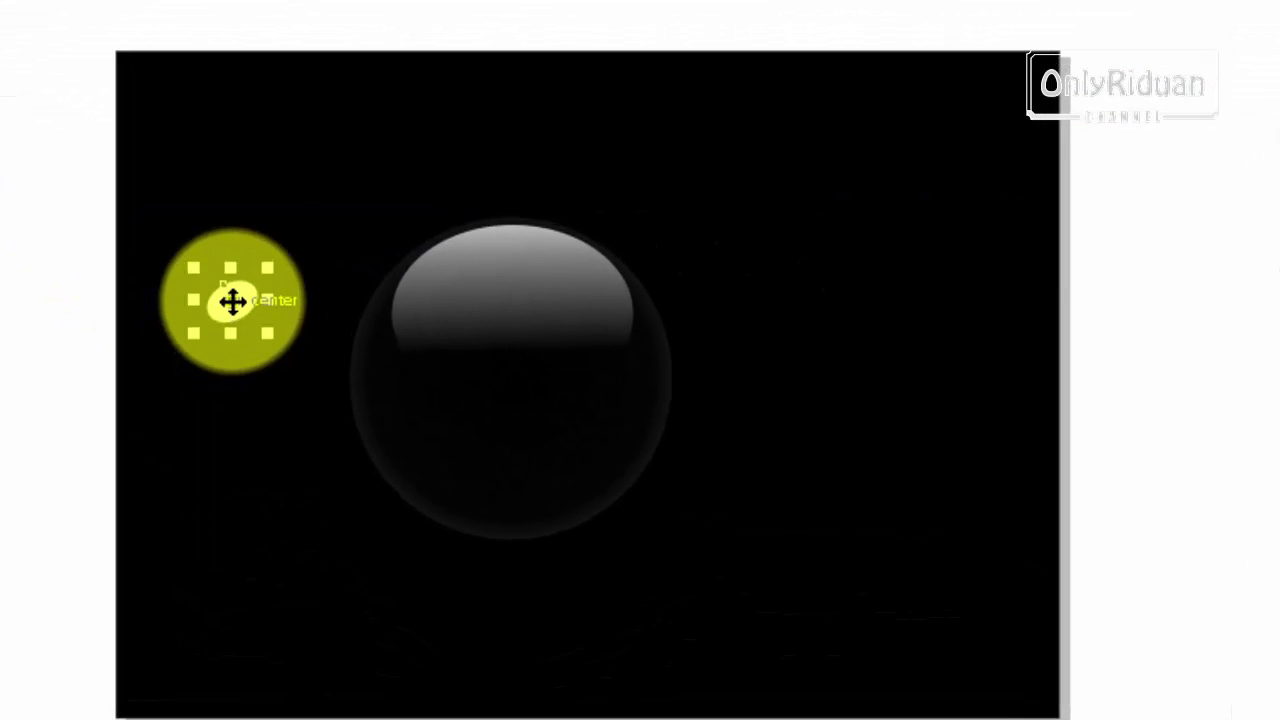
{"action": "left_click_drag", "start_coordinate": [232, 302], "coordinate": [495, 317]}
{"action": "left_click", "coordinate": [337, 334]}
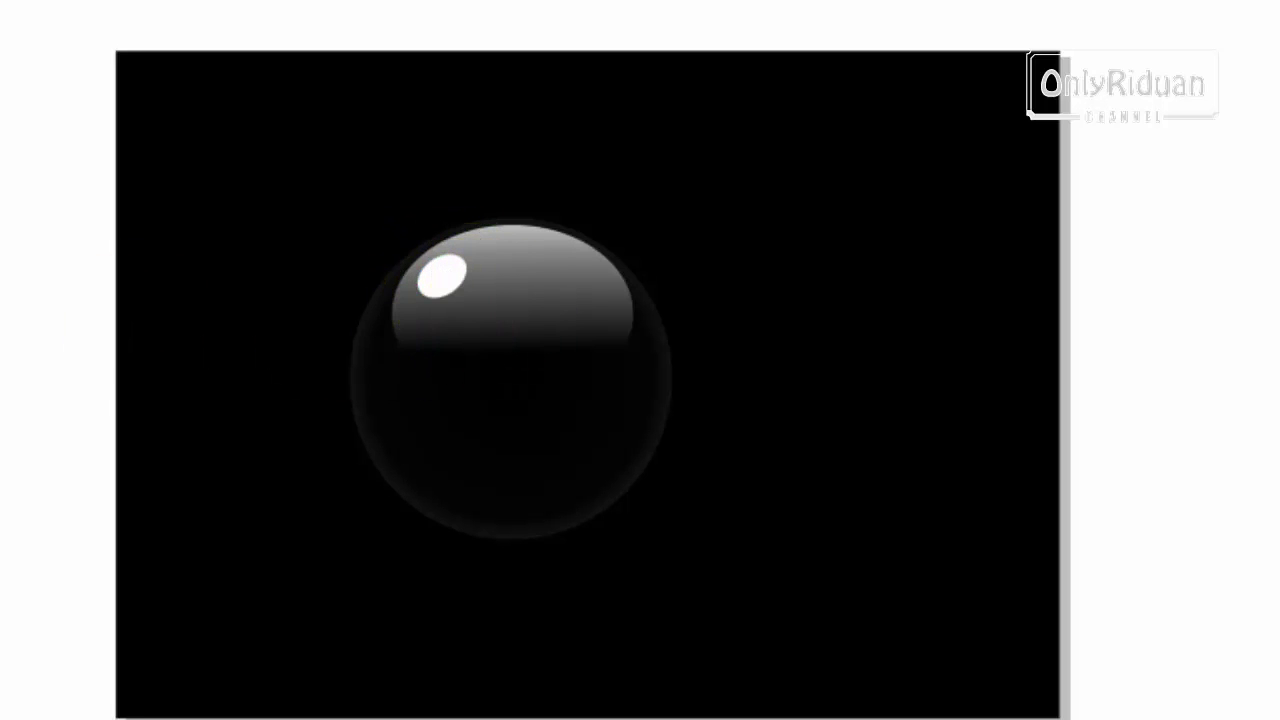
Change the fill of the bubble's large transparent circle to red.
{"action": "left_click", "coordinate": [515, 288]}
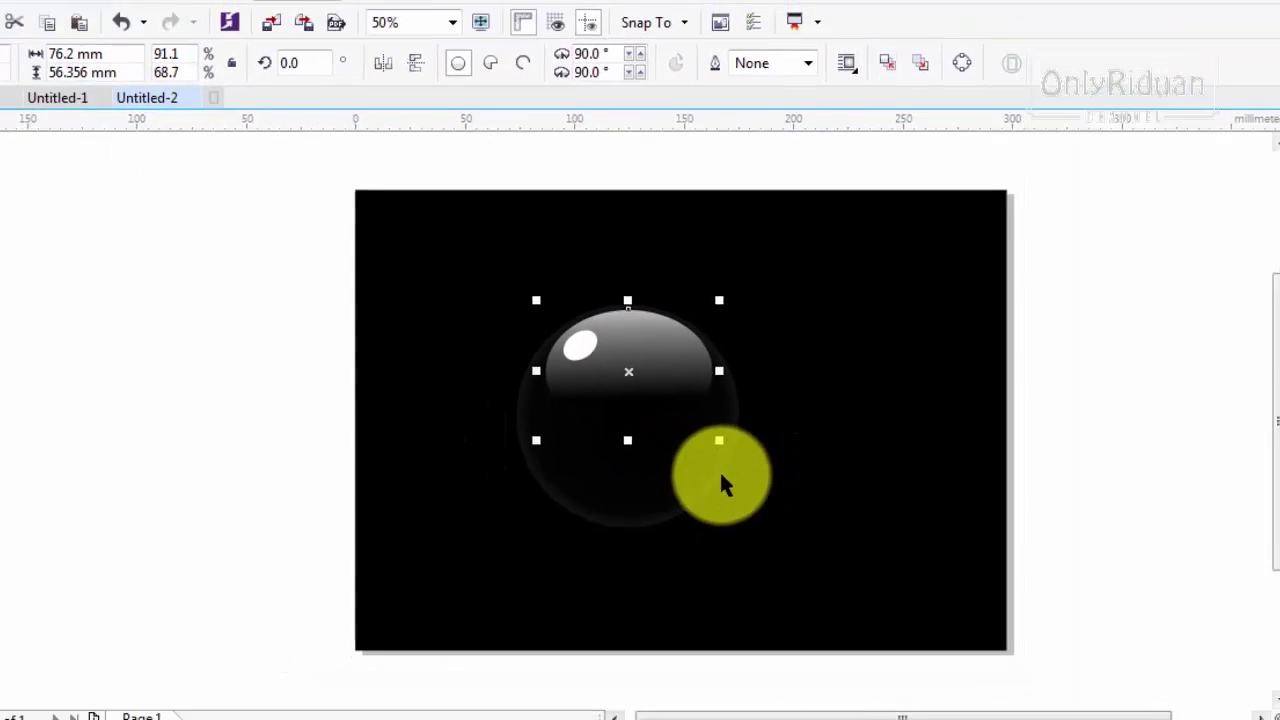
{"action": "left_click", "coordinate": [632, 468]}
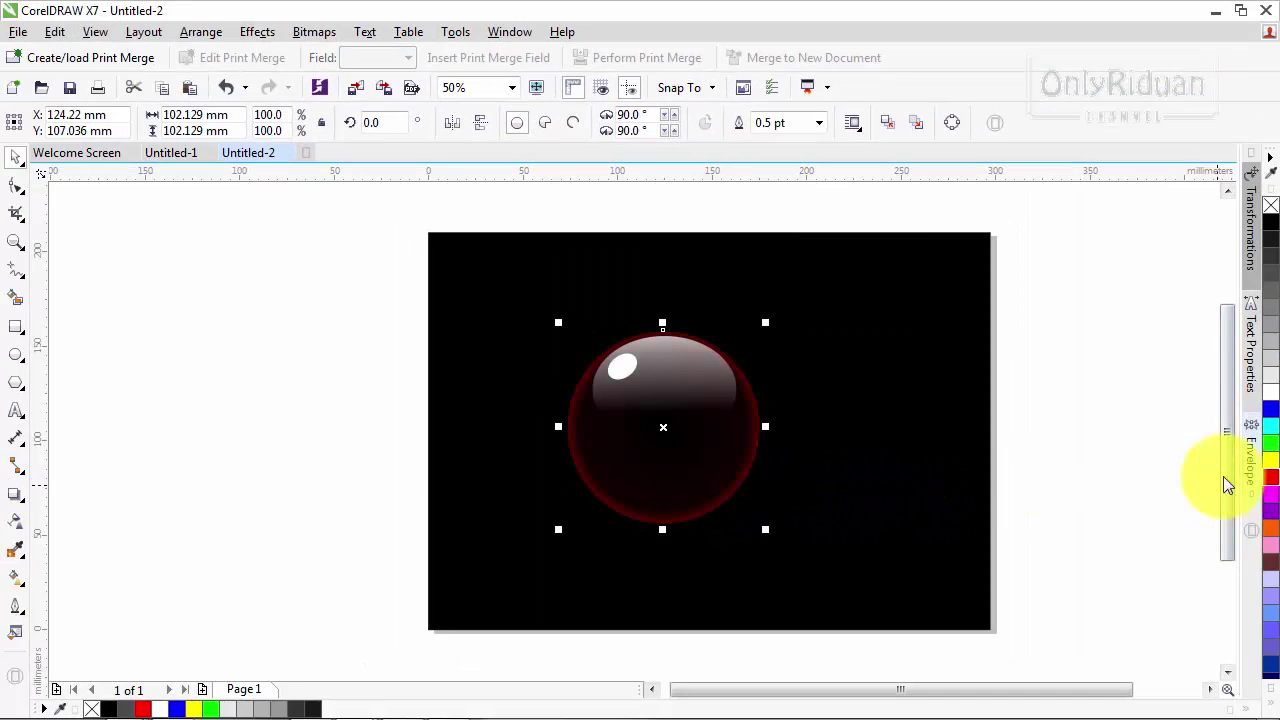
{"action": "left_click", "coordinate": [994, 443]}
Shorten the faded highlight ellipse's linear transparency by moving its end node slightly upward.
{"action": "left_click", "coordinate": [713, 431]}
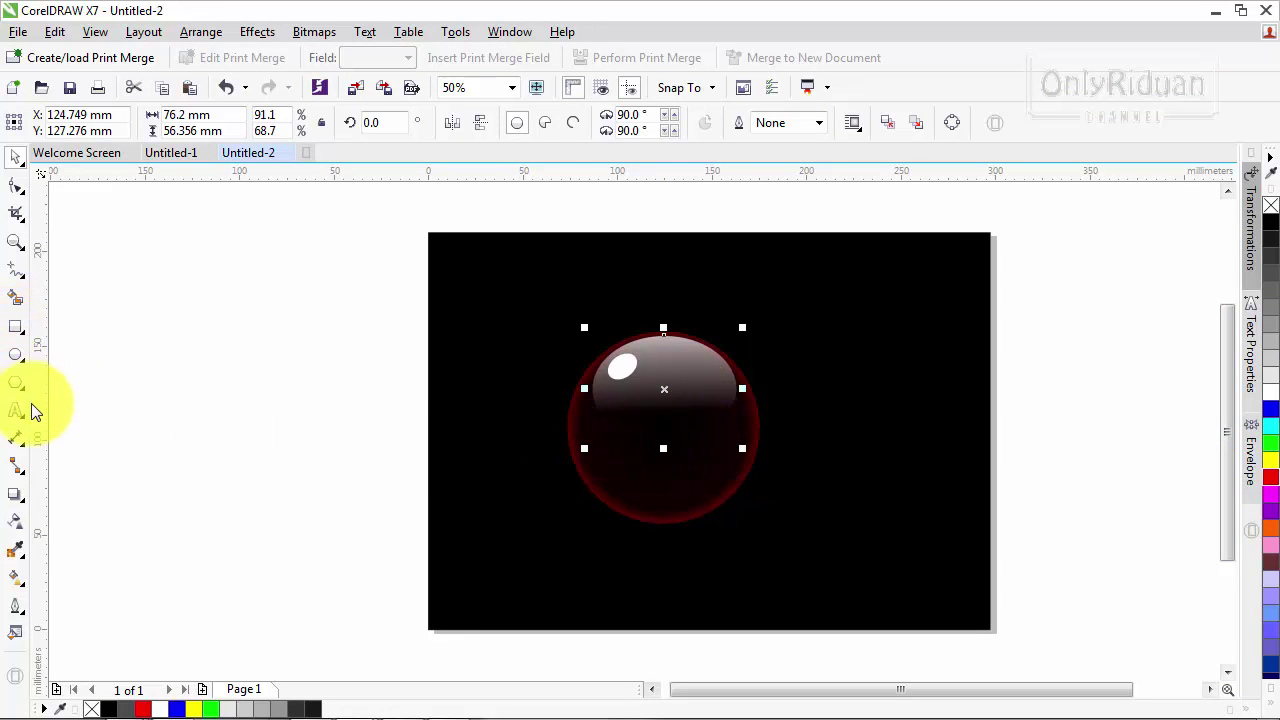
{"action": "left_click", "coordinate": [15, 521]}
{"action": "mouse_move", "coordinate": [661, 409]}
{"action": "left_mouse_down"}
{"action": "mouse_move", "coordinate": [664, 354]}
{"action": "mouse_move", "coordinate": [663, 405]}
{"action": "left_mouse_up"}
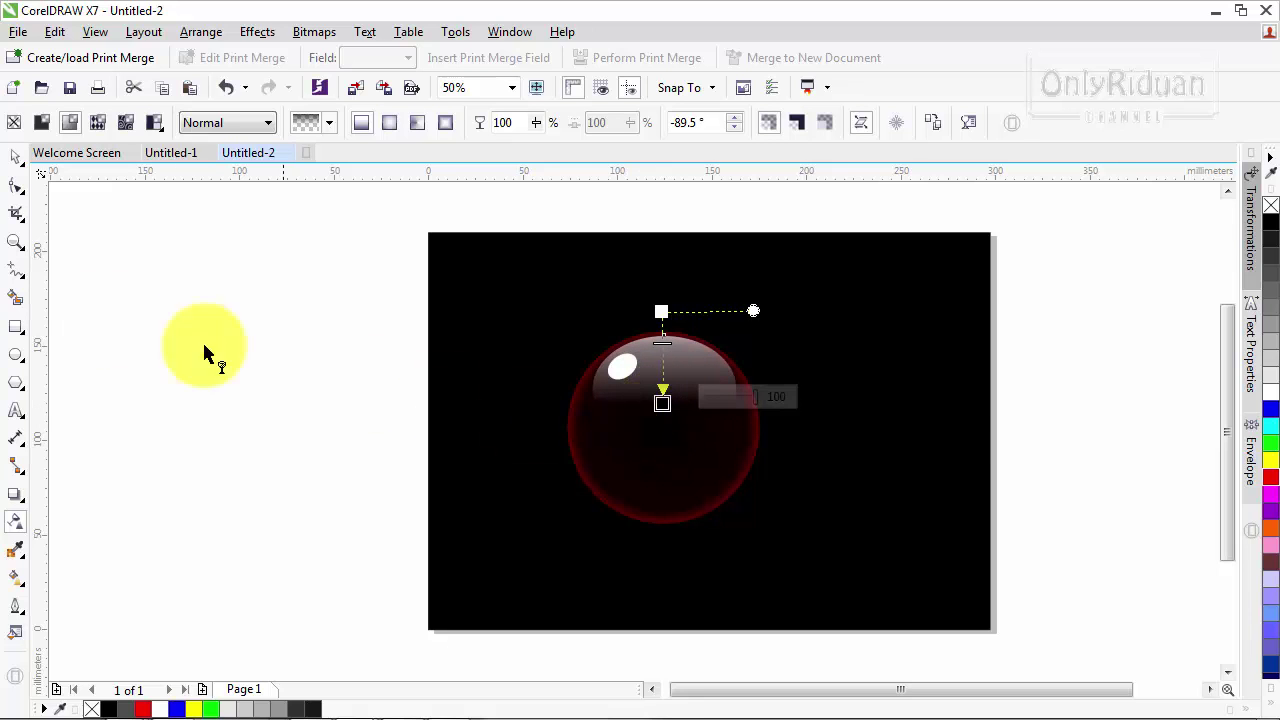
{"action": "left_click", "coordinate": [15, 157]}
{"action": "left_click", "coordinate": [311, 333]}
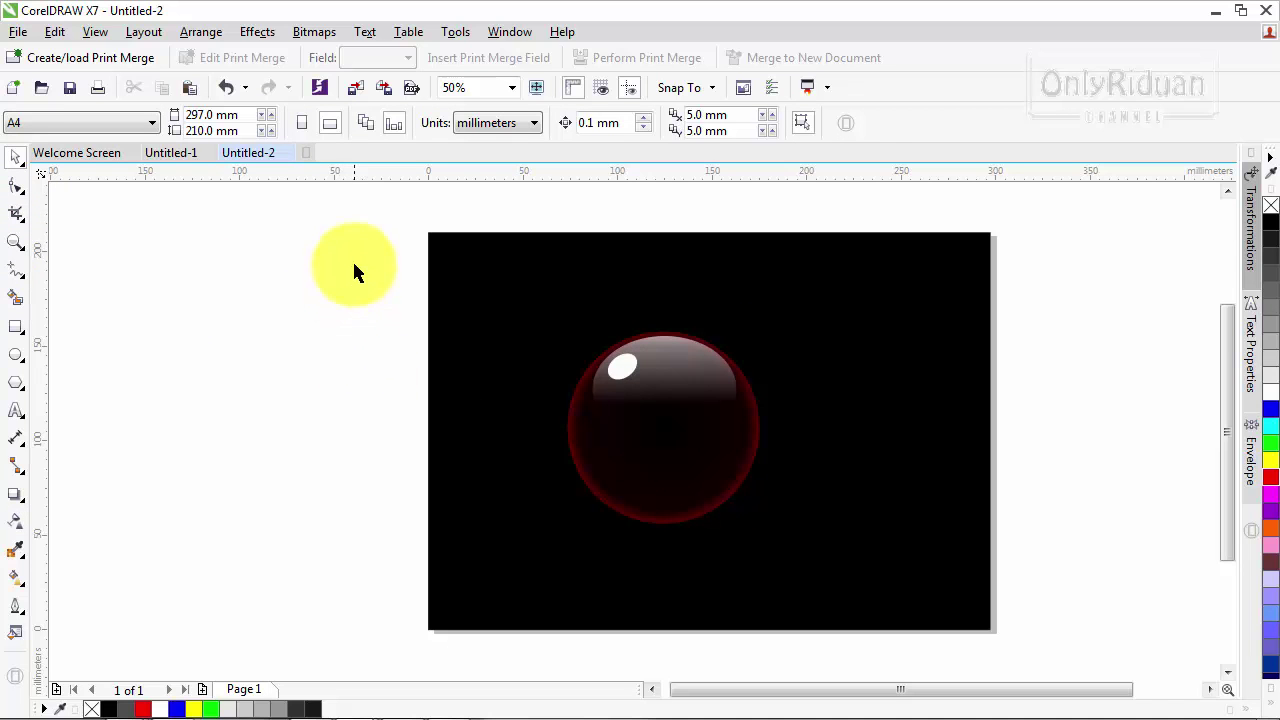
Move the bubble to the page's upper left and scatter copies scaled to about 48 mm over the rest of the black background.
{"action": "left_click_drag", "start_coordinate": [677, 449], "coordinate": [866, 368]}
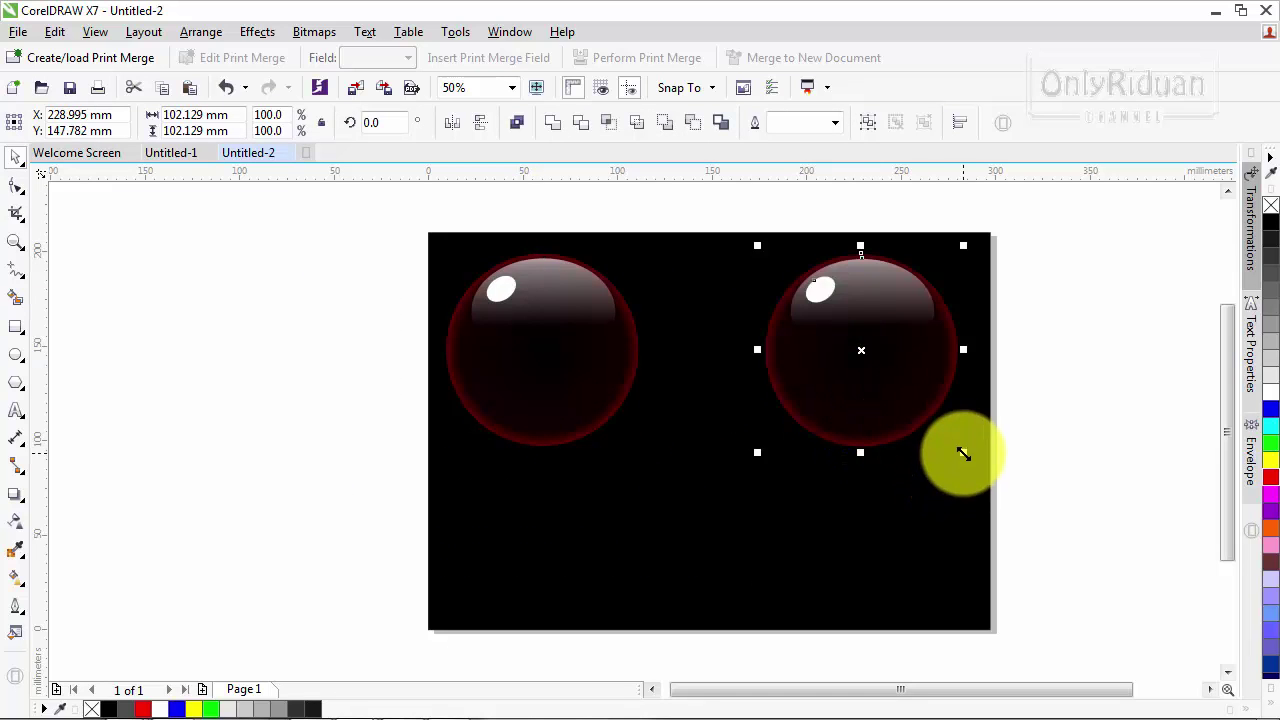
{"action": "left_click_drag", "start_coordinate": [963, 453], "coordinate": [857, 490]}
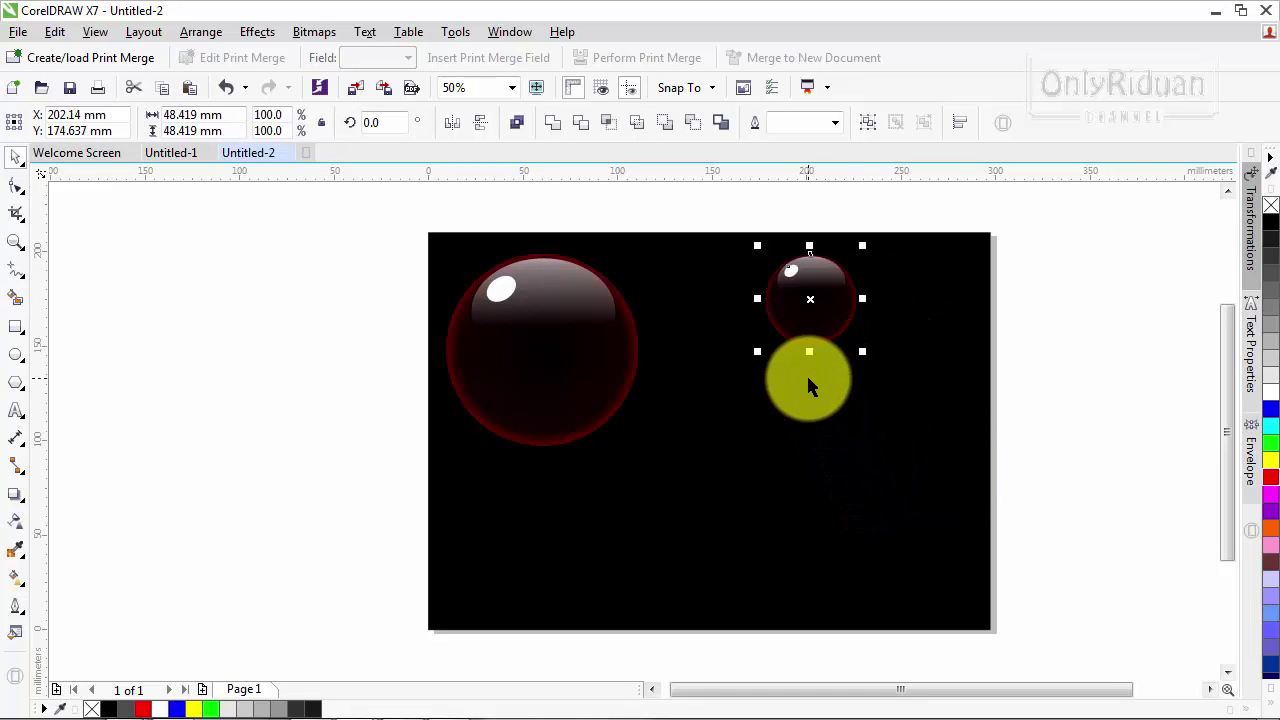
{"action": "left_click_drag", "start_coordinate": [806, 320], "coordinate": [584, 524]}
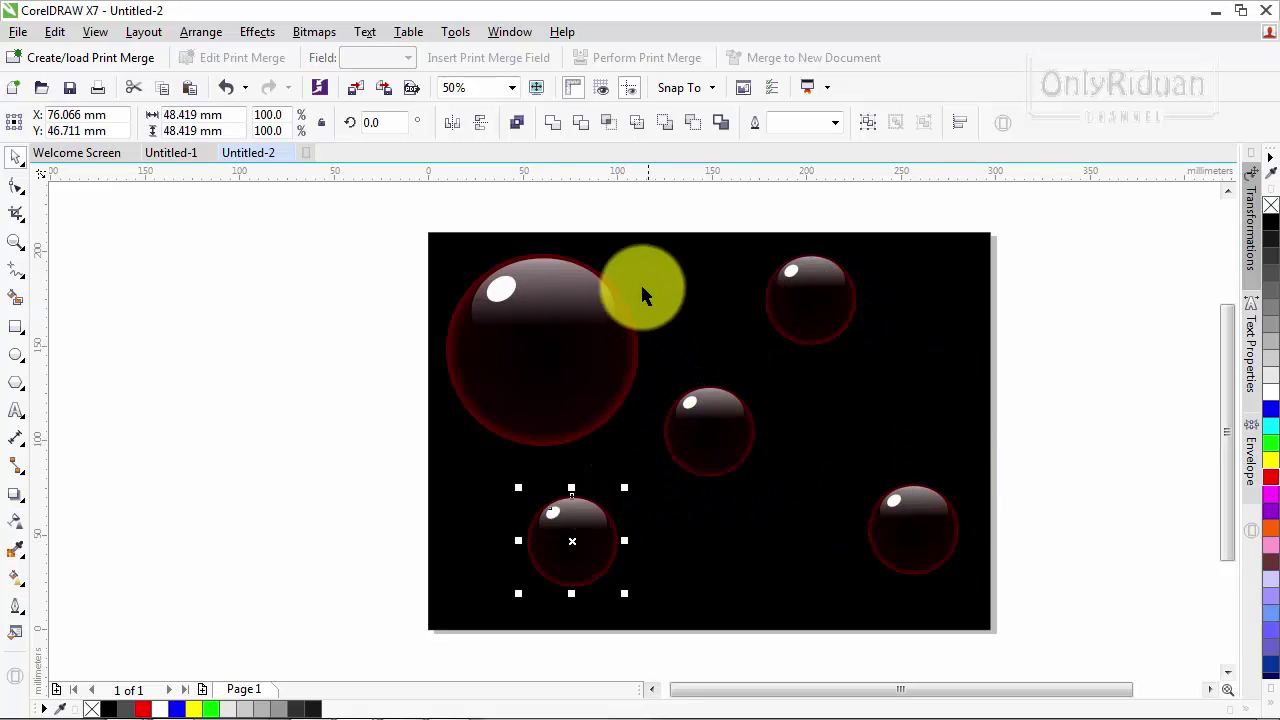
Select all parts of the small bubble at the page centre and enlarge it to about 80 mm.
{"action": "left_click_drag", "start_coordinate": [765, 493], "coordinate": [776, 510]}
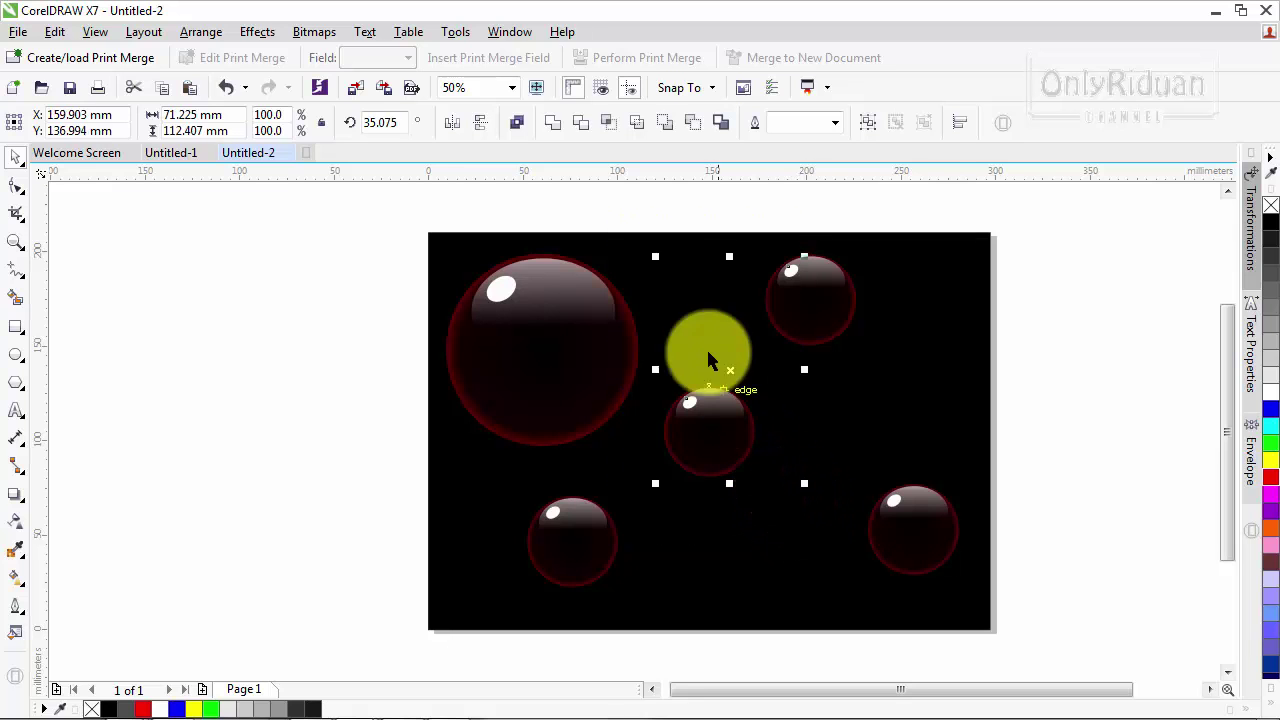
{"action": "left_click_drag", "start_coordinate": [688, 205], "coordinate": [627, 384]}
{"action": "left_click_drag", "start_coordinate": [775, 546], "coordinate": [774, 542]}
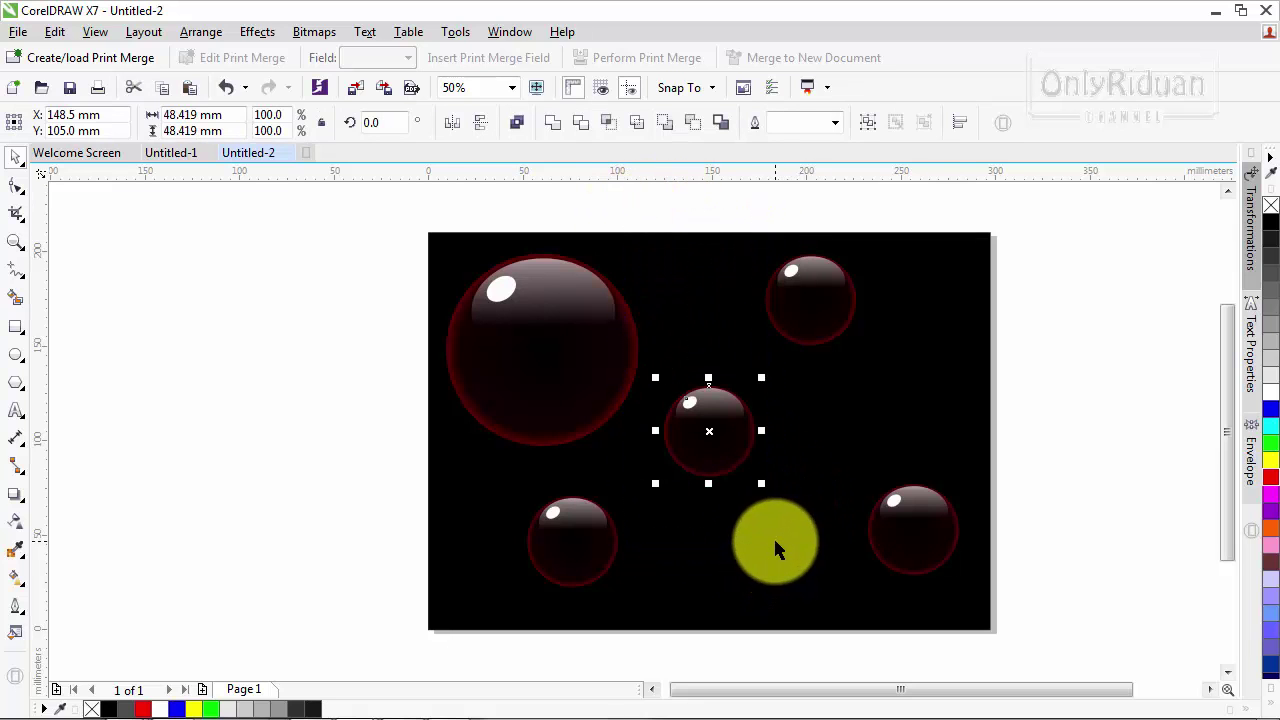
{"action": "left_click_drag", "start_coordinate": [764, 484], "coordinate": [821, 543]}
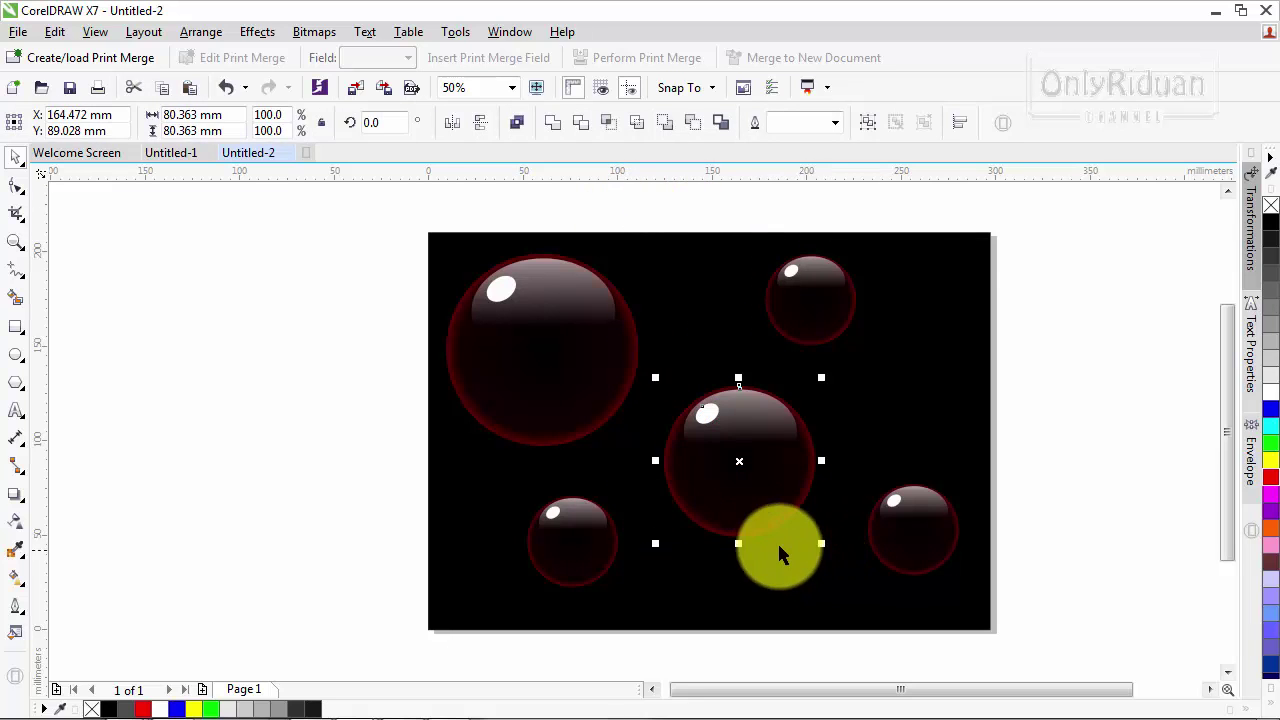
Recolour the large circles of three bubbles: the central one blue, the upper-right one yellow and the lower-right one green.
{"action": "left_click", "coordinate": [788, 488]}
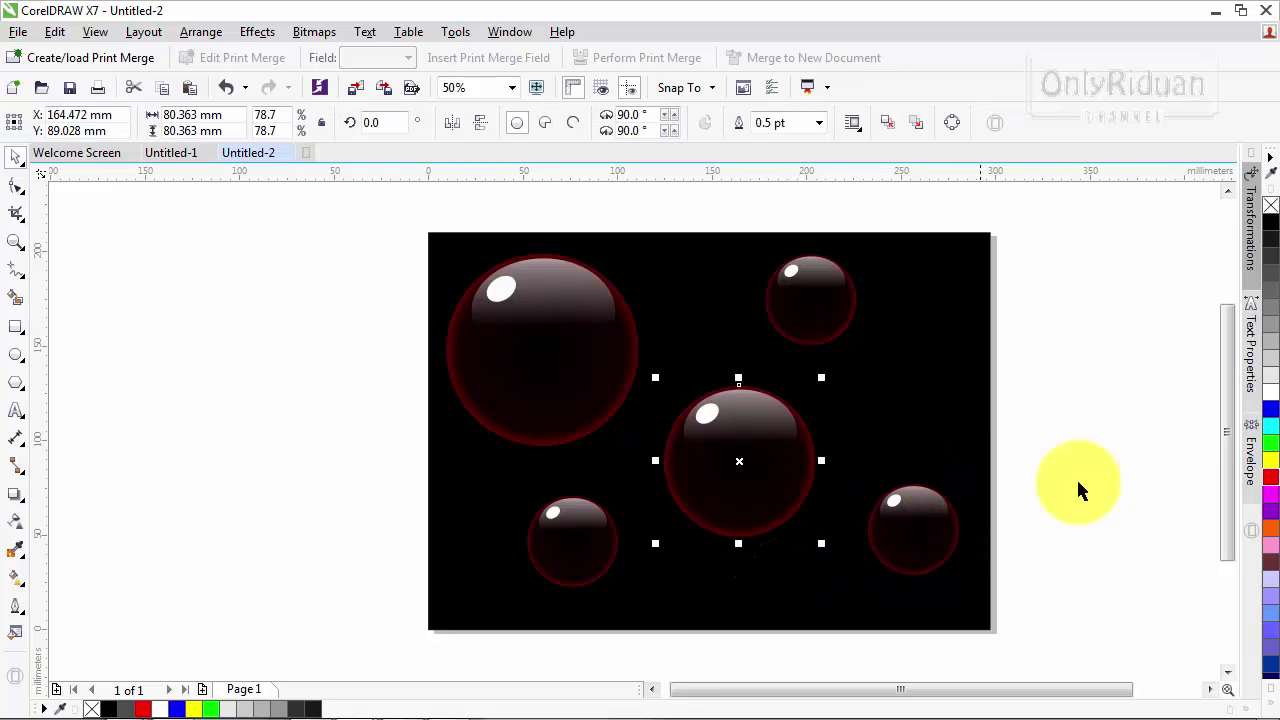
{"action": "right_click", "coordinate": [1270, 408]}
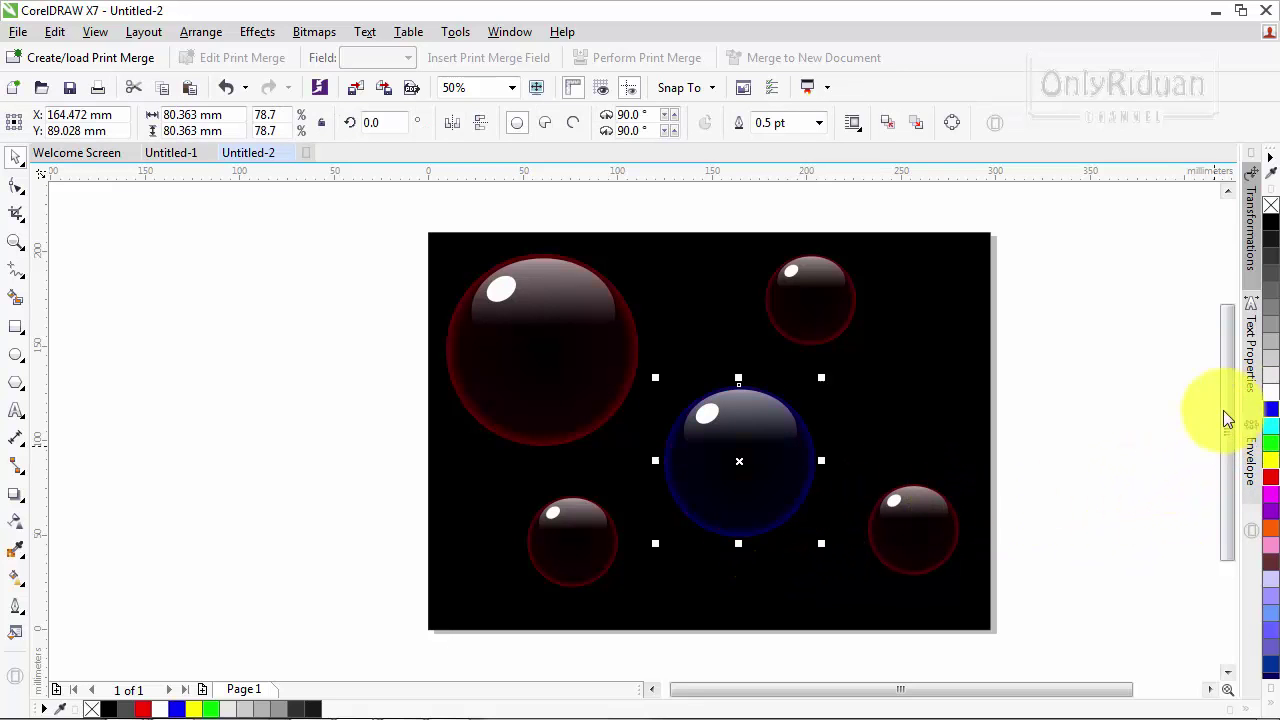
{"action": "left_click", "coordinate": [842, 328]}
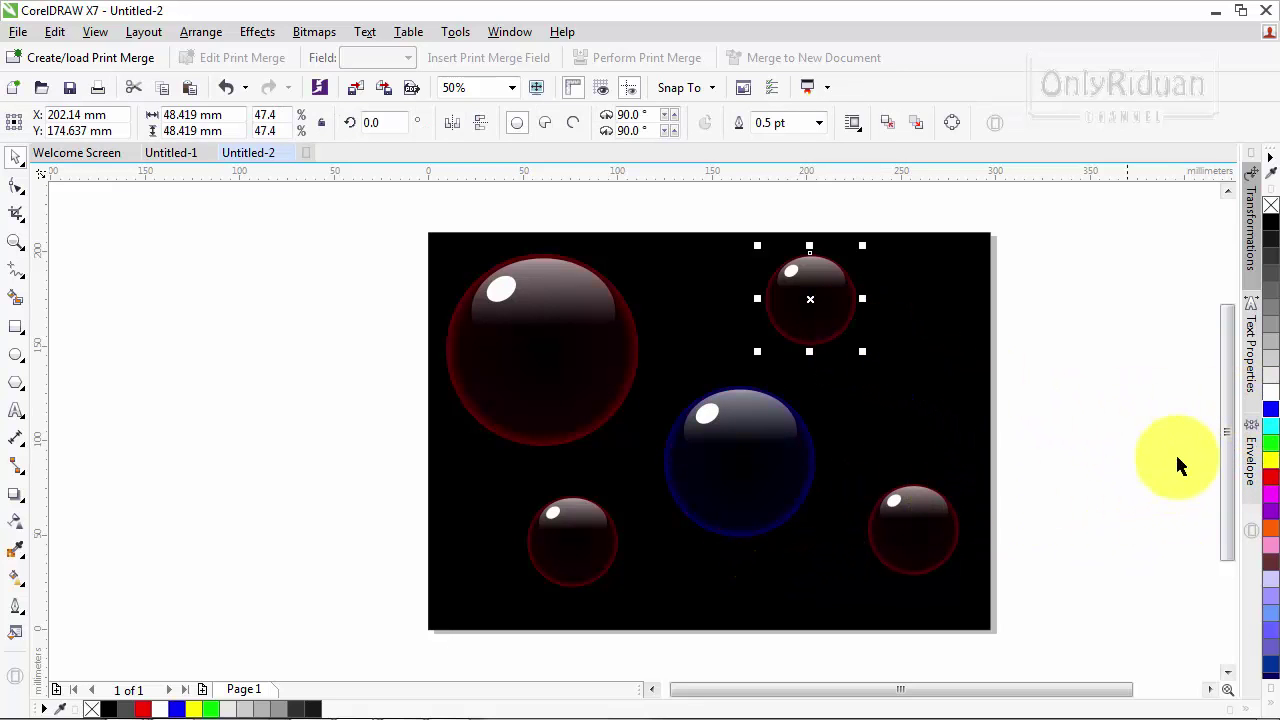
{"action": "left_click", "coordinate": [946, 558]}
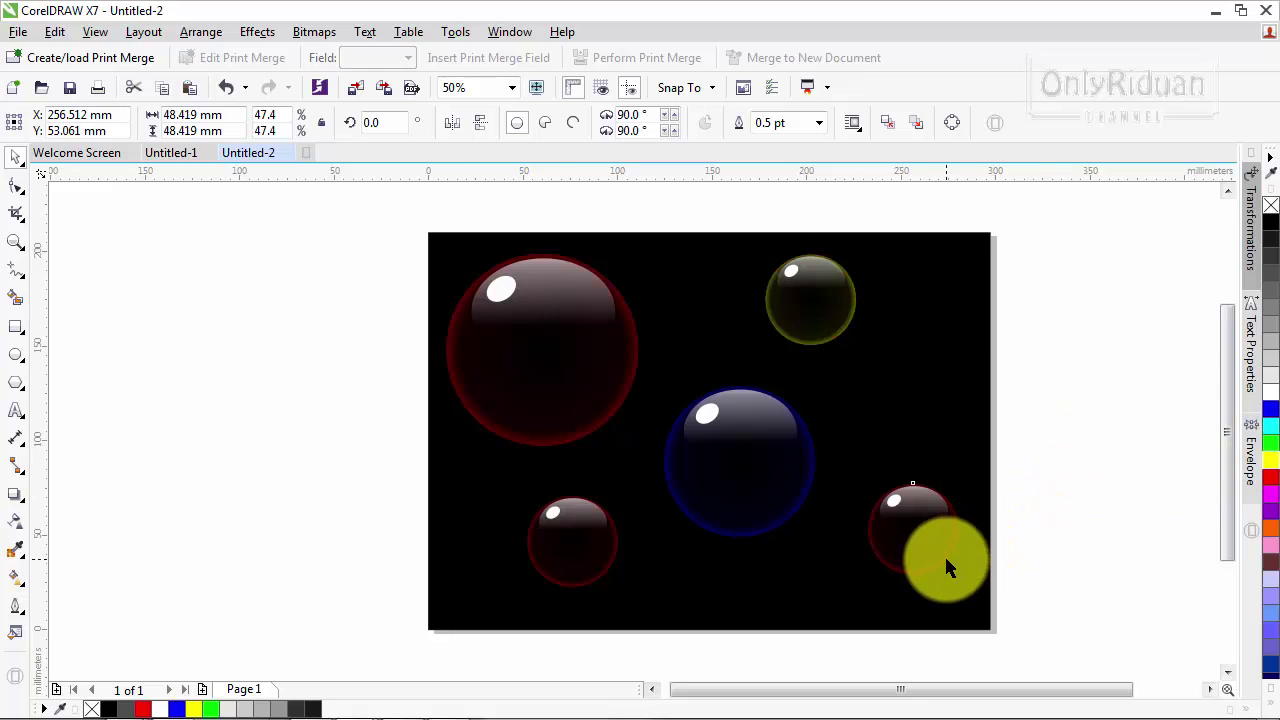
{"action": "left_click", "coordinate": [1270, 442]}
{"action": "left_click", "coordinate": [1105, 461]}
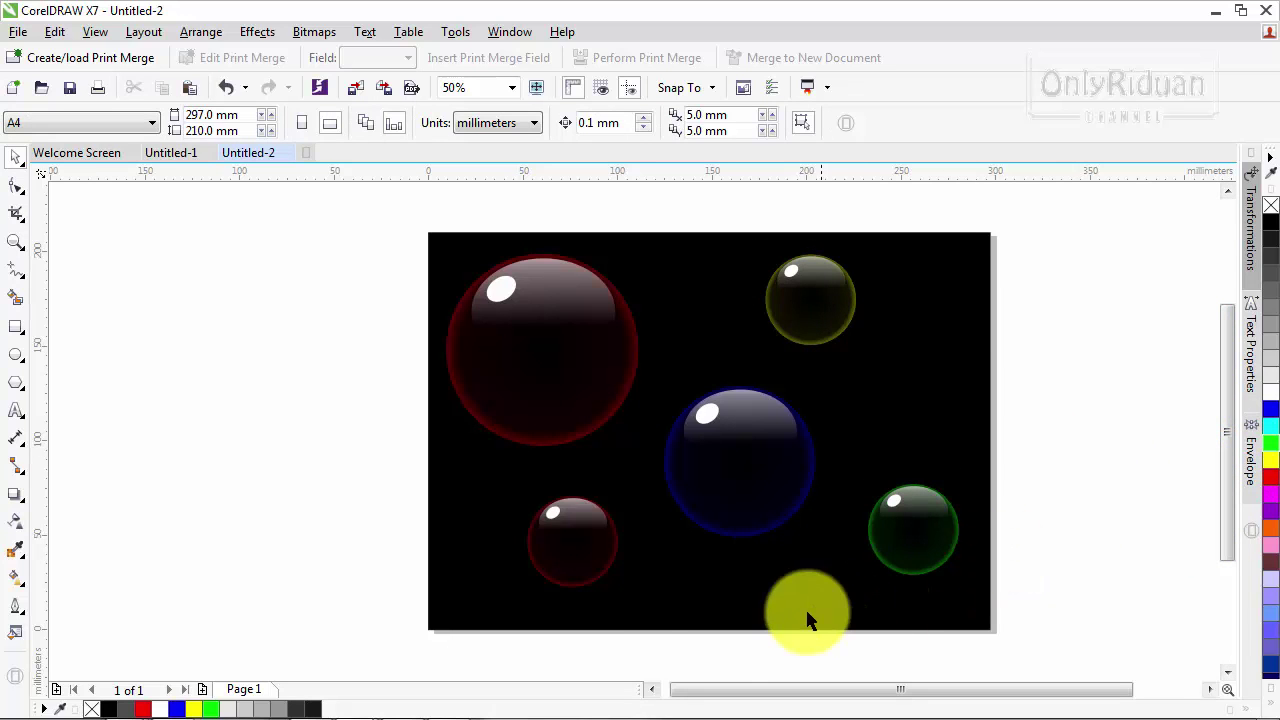
Select all parts of the lower-left bubble, enlarge it to about 64 mm and shift it slightly toward the page's lower-left corner.
{"action": "left_click_drag", "start_coordinate": [369, 460], "coordinate": [684, 640]}
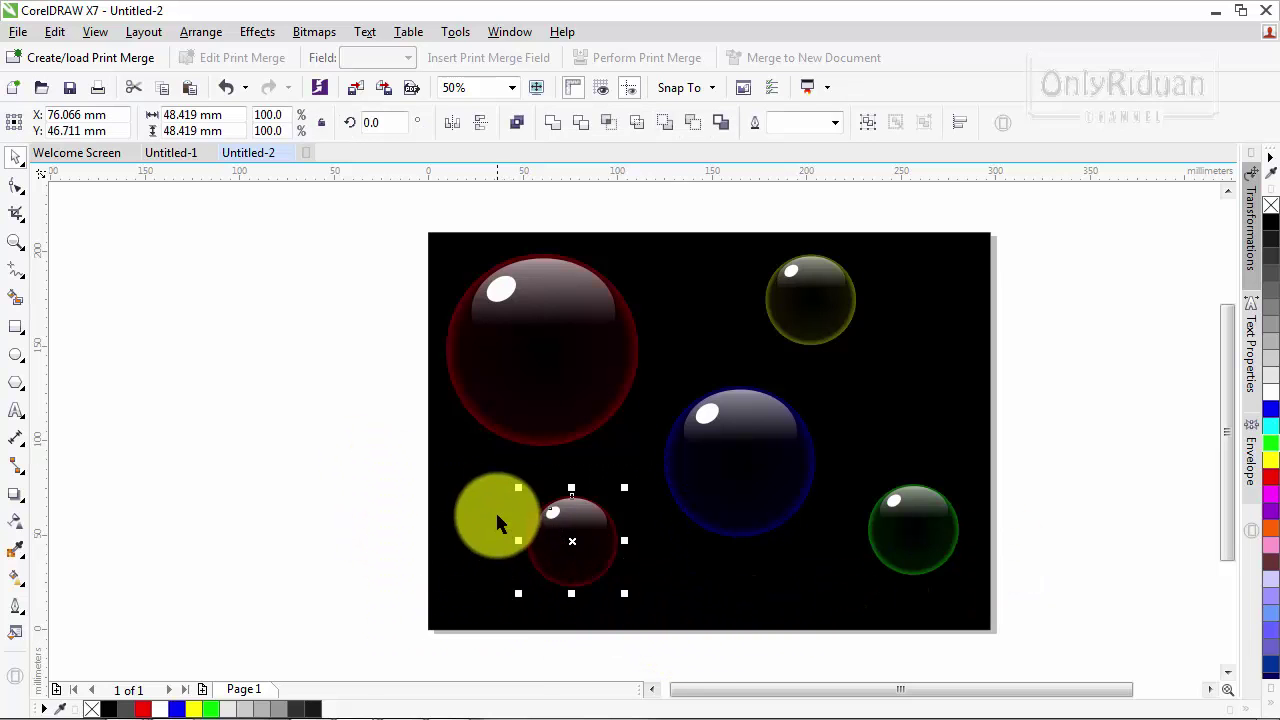
{"action": "left_click_drag", "start_coordinate": [517, 486], "coordinate": [489, 458]}
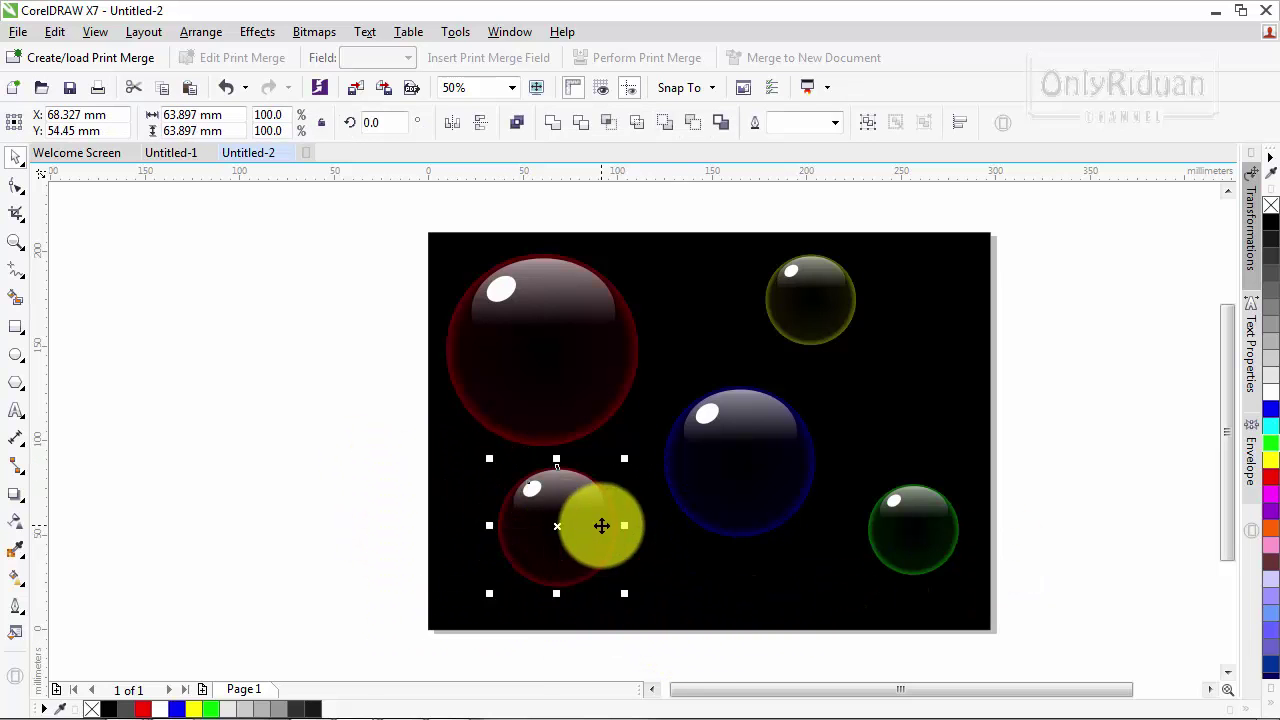
{"action": "left_click_drag", "start_coordinate": [600, 523], "coordinate": [563, 540]}
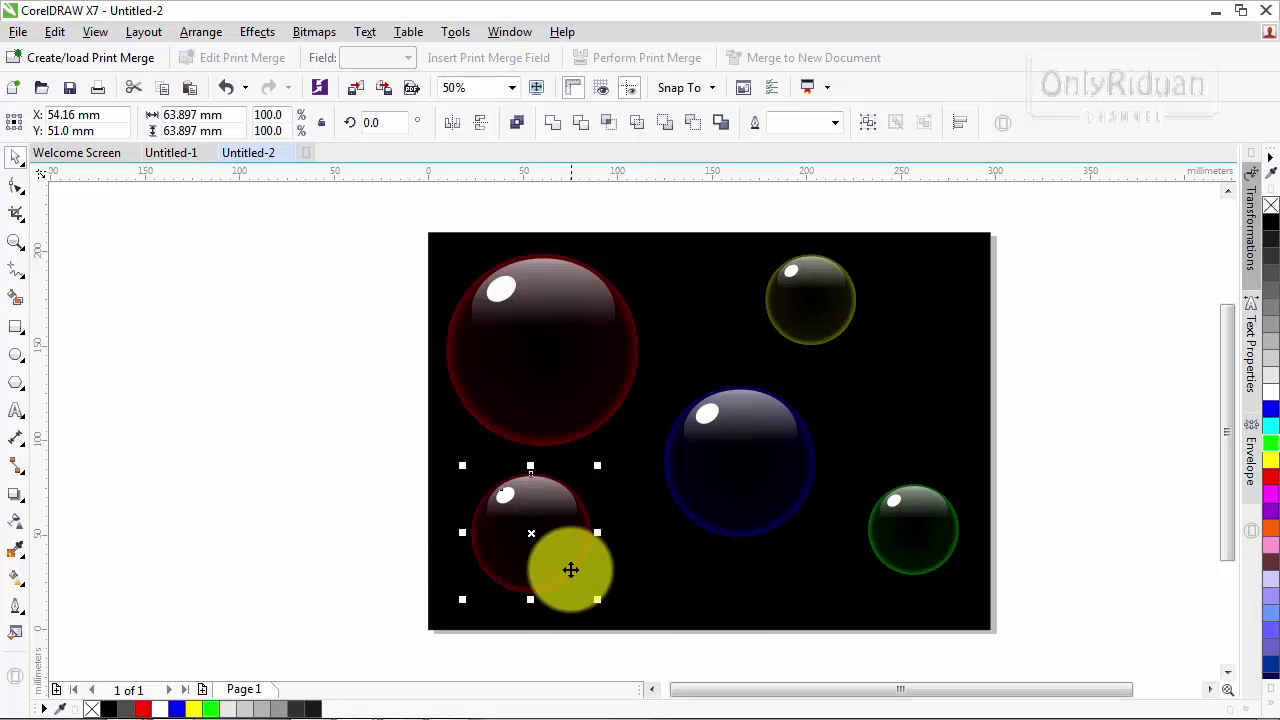
{"action": "left_click", "coordinate": [370, 520]}
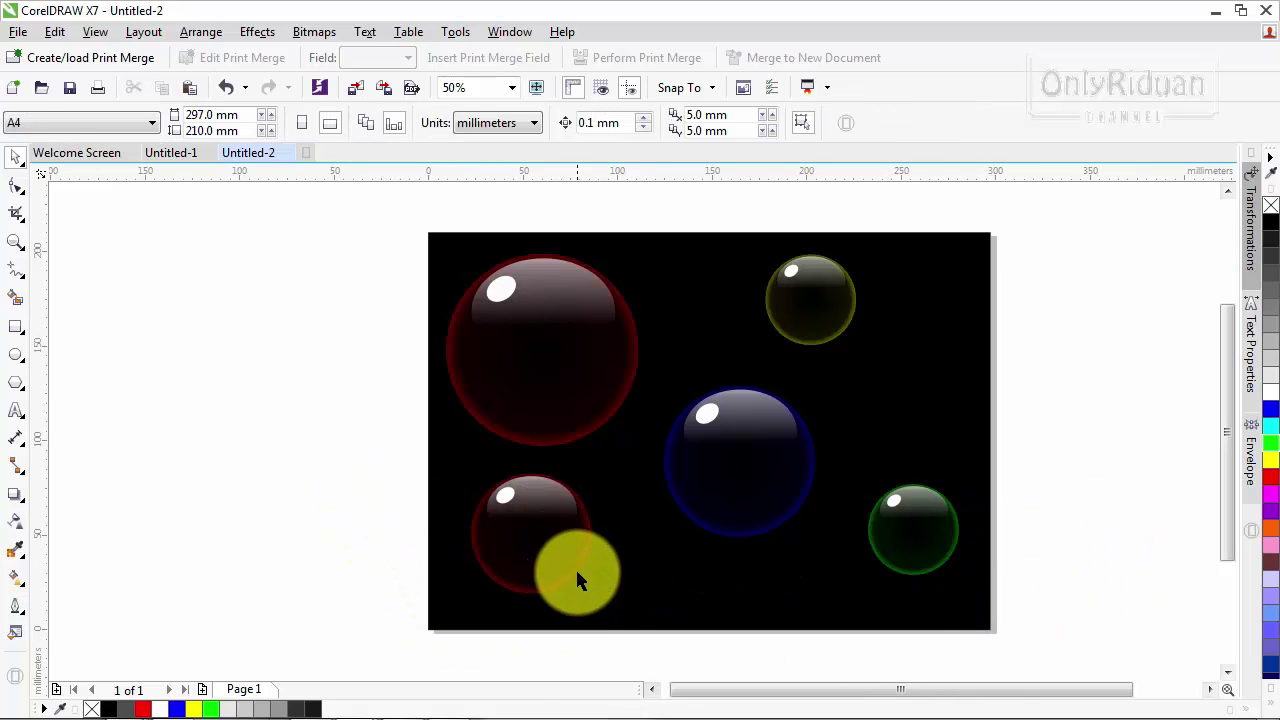
Change the fill of the lower-left bubble's large circle to green.
{"action": "left_click", "coordinate": [575, 567]}
{"action": "left_click", "coordinate": [1271, 443]}
{"action": "left_click", "coordinate": [1097, 477]}
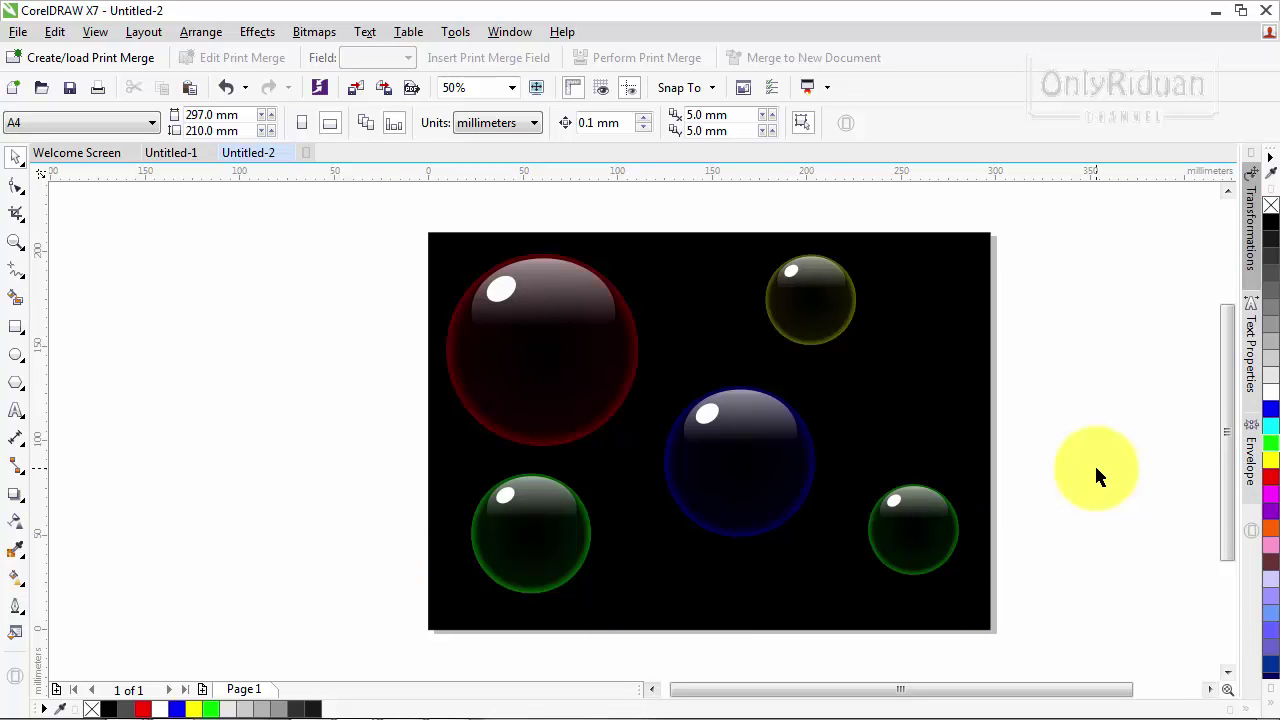
Change the fill of the lower-left bubble's large circle to magenta.
{"action": "left_click", "coordinate": [585, 554]}
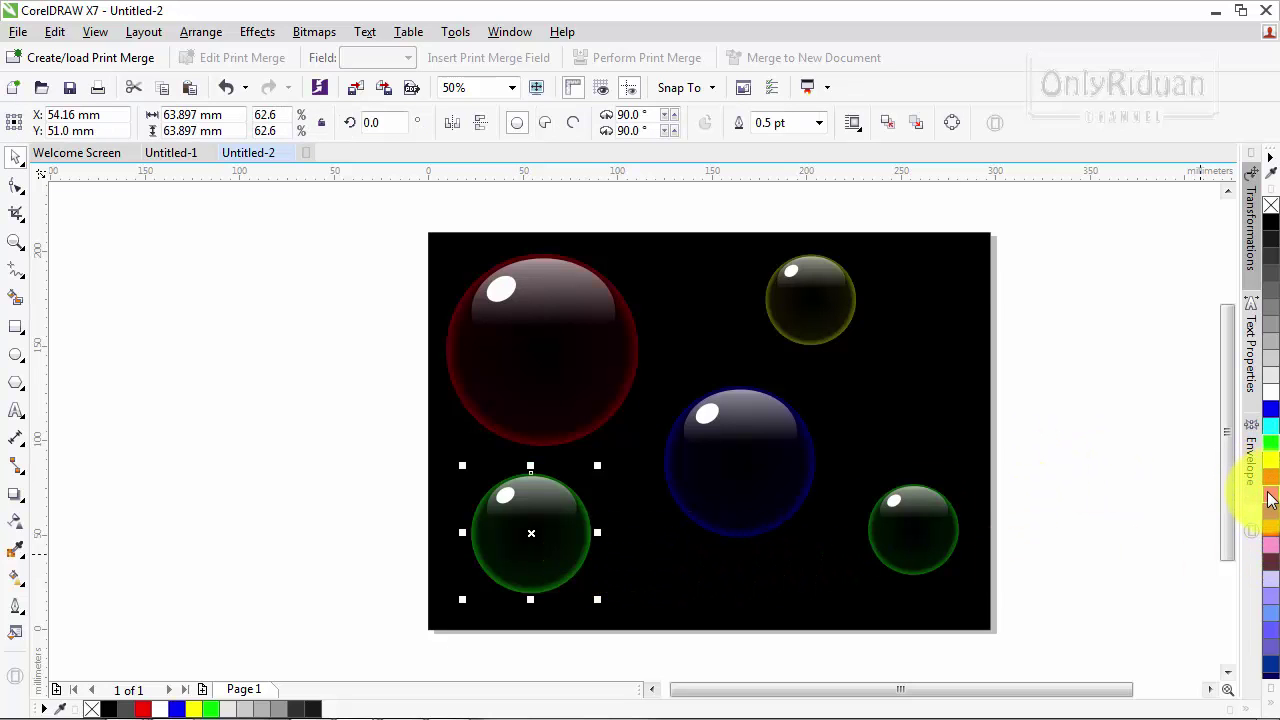
{"action": "left_click", "coordinate": [1271, 497]}
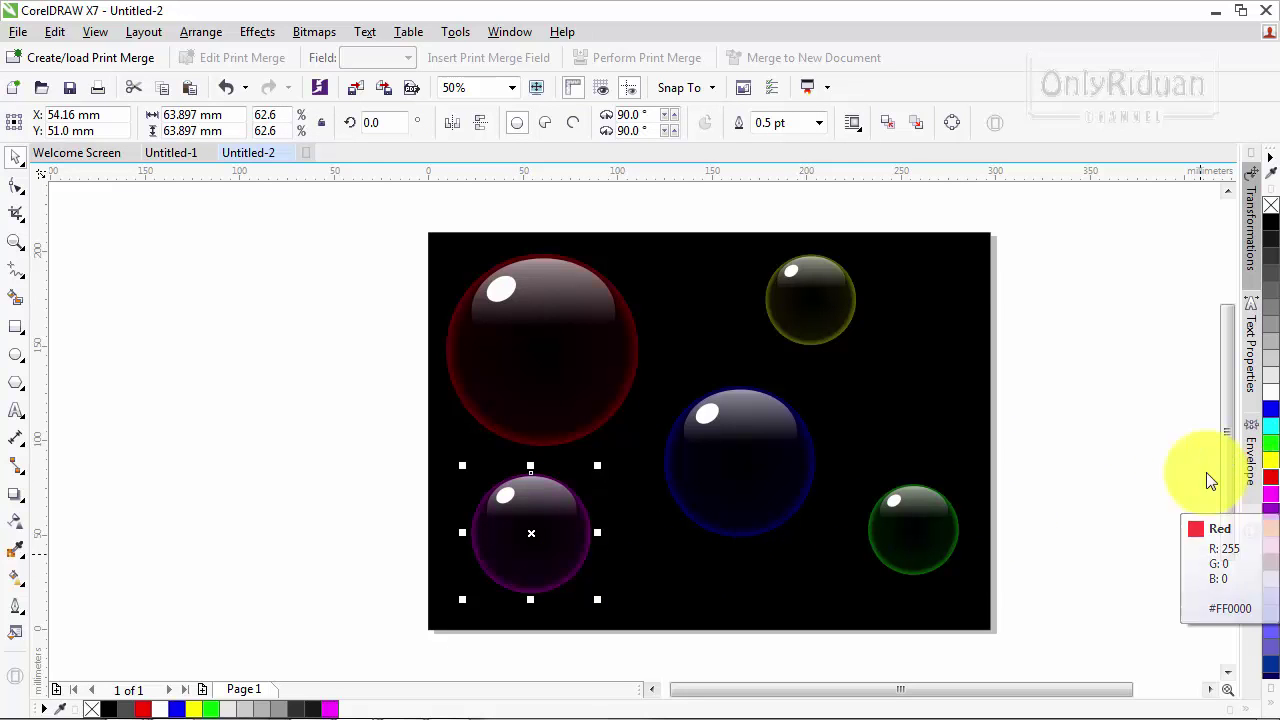
{"action": "left_click", "coordinate": [1082, 355]}
Enlarge the small green bubble to about 68 mm, position it below the yellow bubble and place a copy at the page's lower right.
{"action": "left_click_drag", "start_coordinate": [1060, 610], "coordinate": [823, 439]}
{"action": "left_click_drag", "start_coordinate": [915, 497], "coordinate": [908, 546]}
{"action": "right_click", "coordinate": [908, 546]}
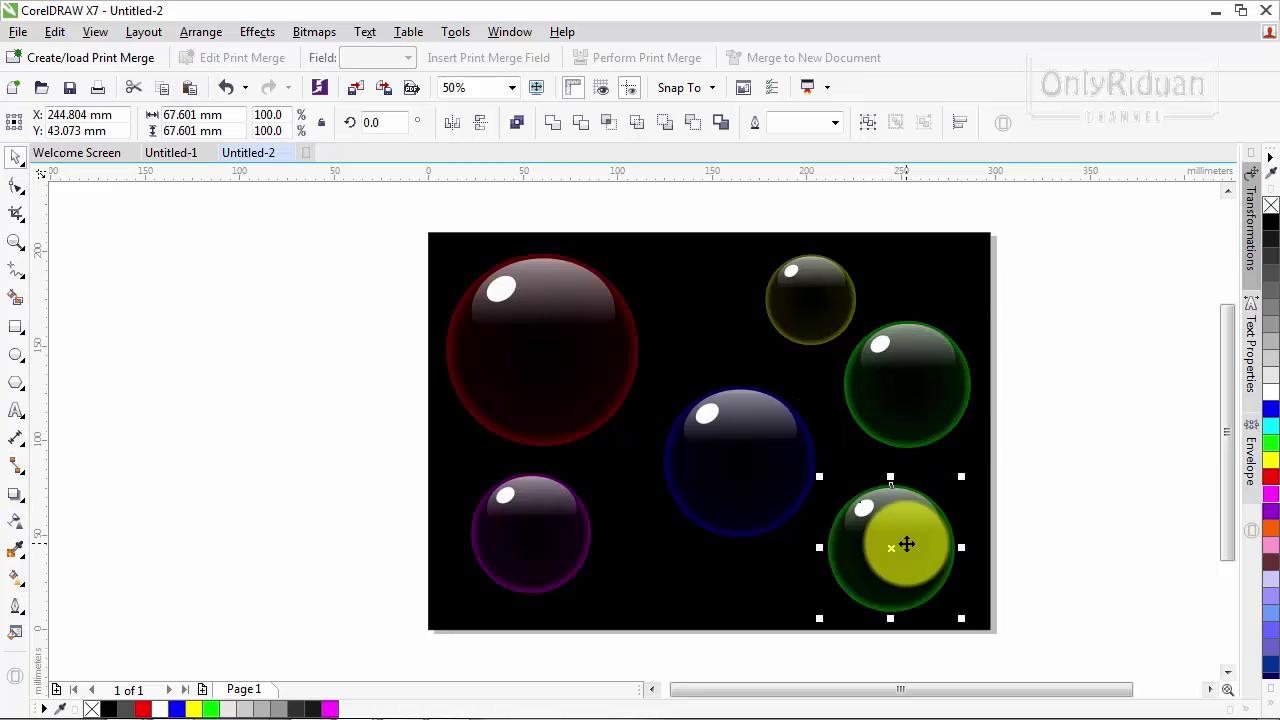
{"action": "left_click", "coordinate": [1086, 451]}
Change the background rectangle's fill to blue.
{"action": "left_click", "coordinate": [963, 268]}
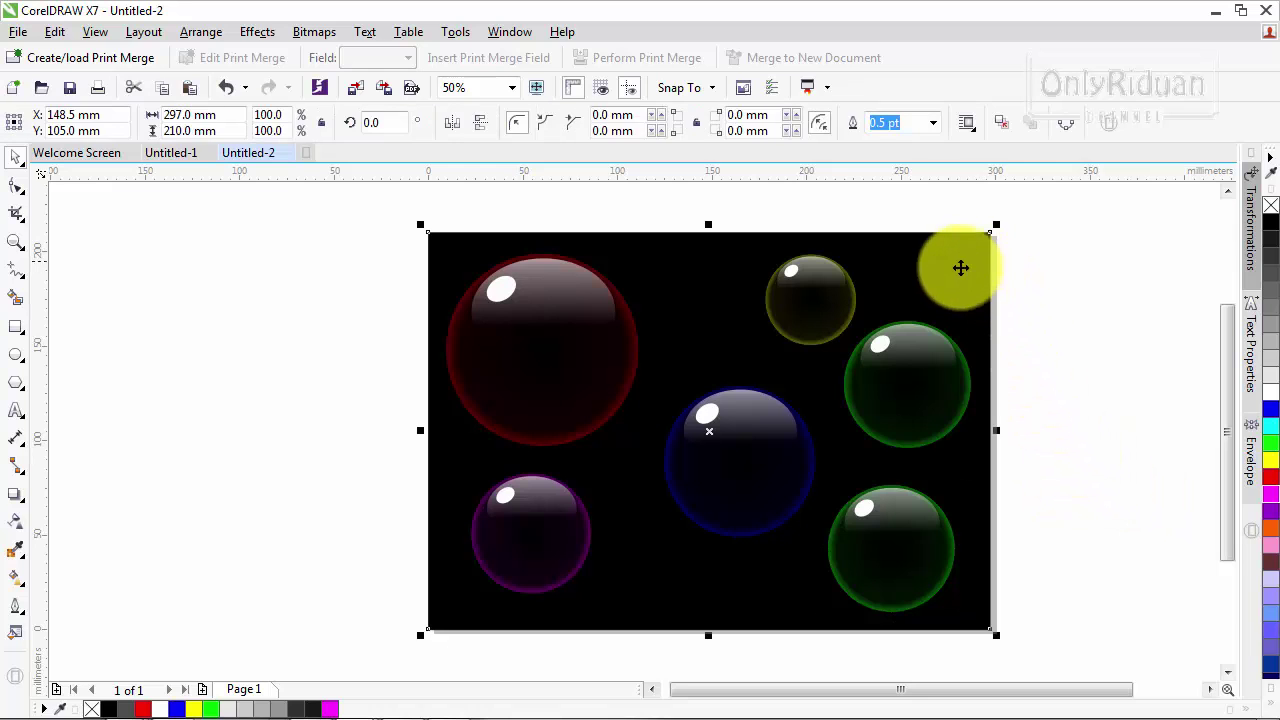
{"action": "left_click", "coordinate": [1265, 413]}
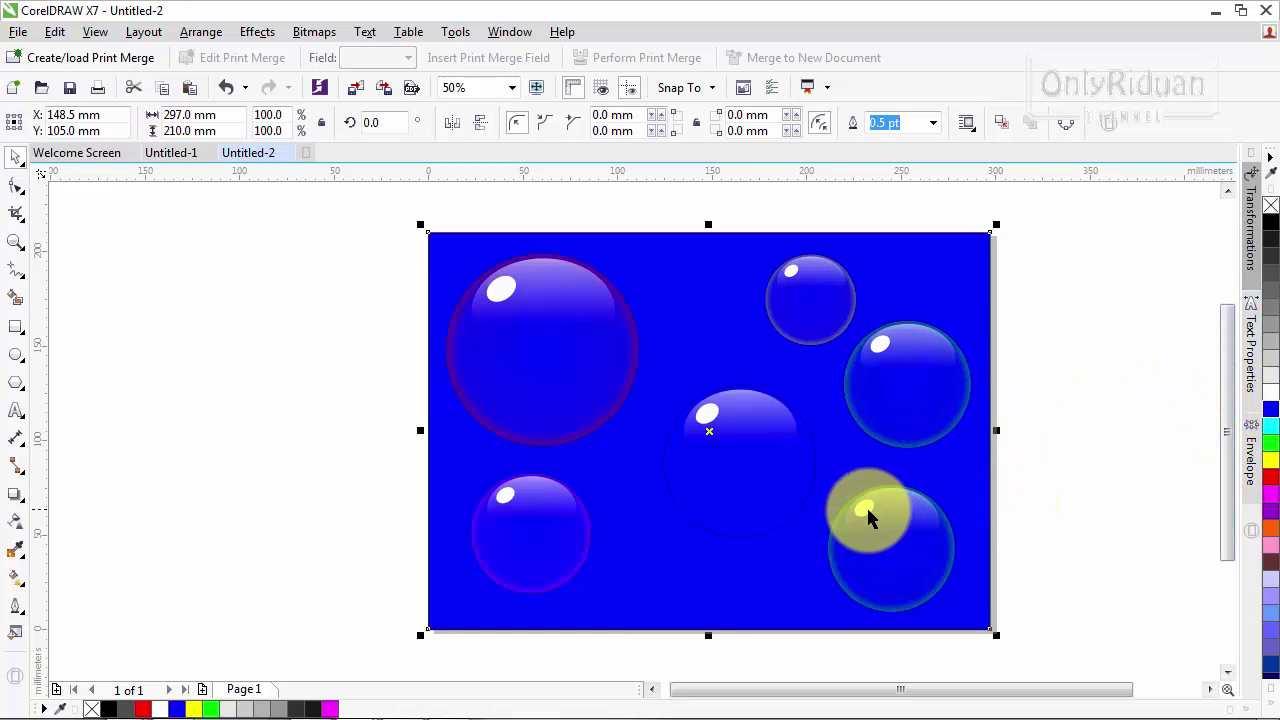
{"action": "left_click", "coordinate": [1078, 472]}
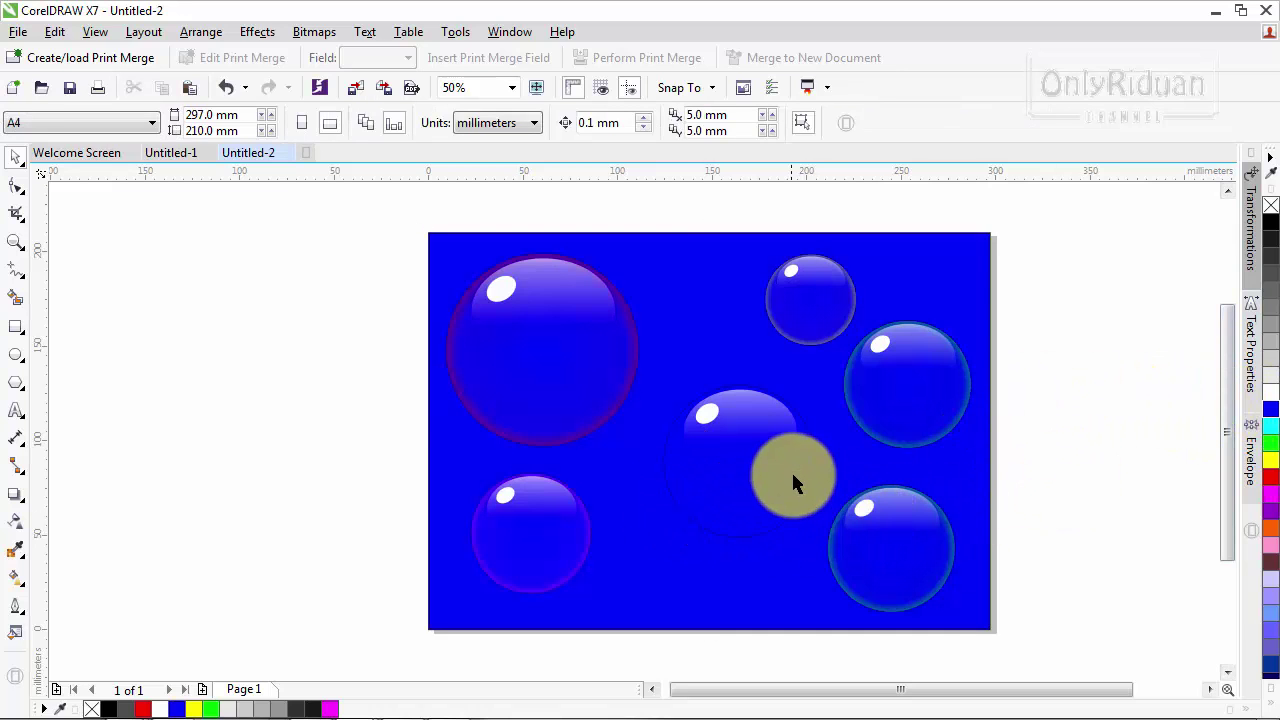
Change the fill of the central bubble's large circle to white.
{"action": "left_click", "coordinate": [816, 463]}
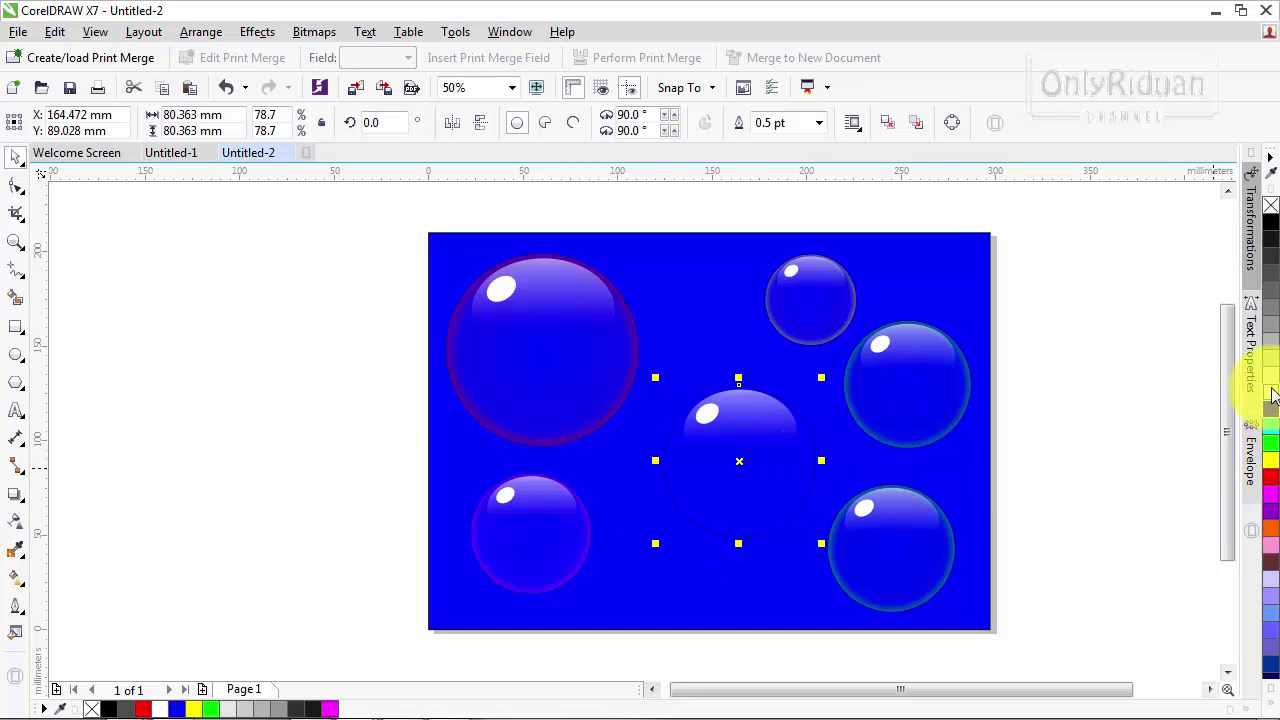
Try yellow and magenta fills on the background rectangle and set it back to black.
{"action": "left_click", "coordinate": [968, 290]}
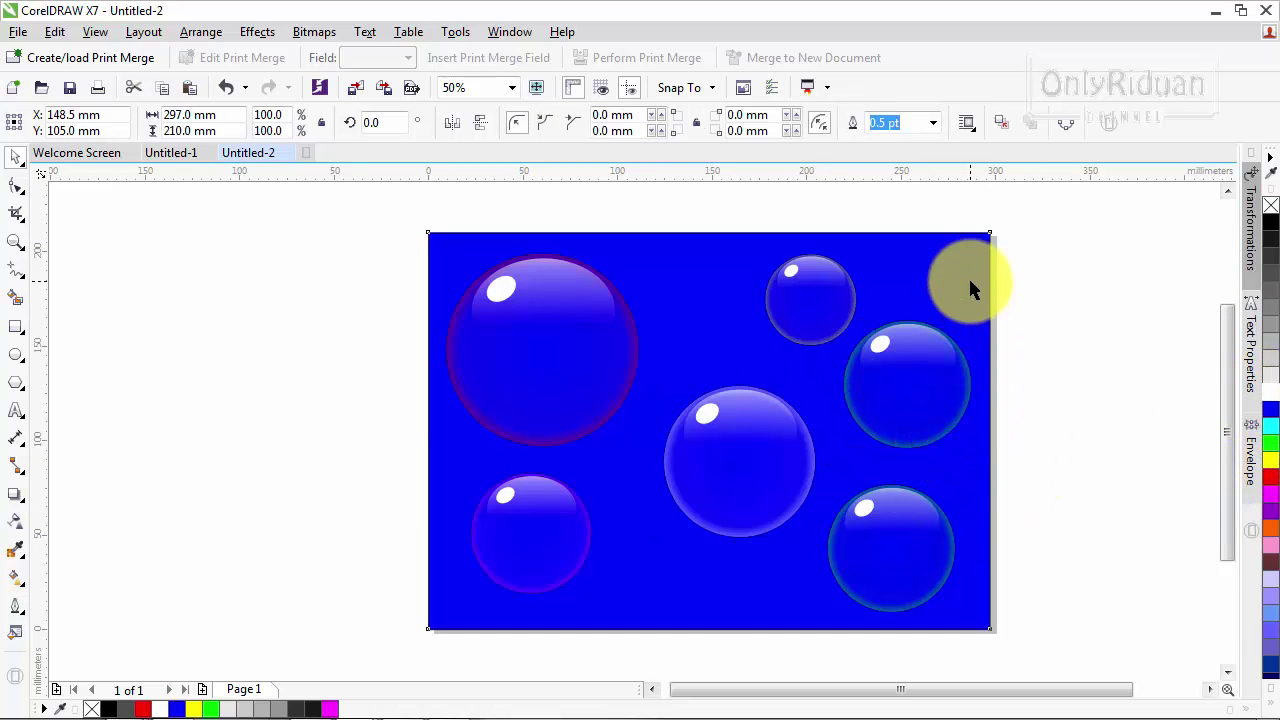
{"action": "left_click", "coordinate": [1270, 458]}
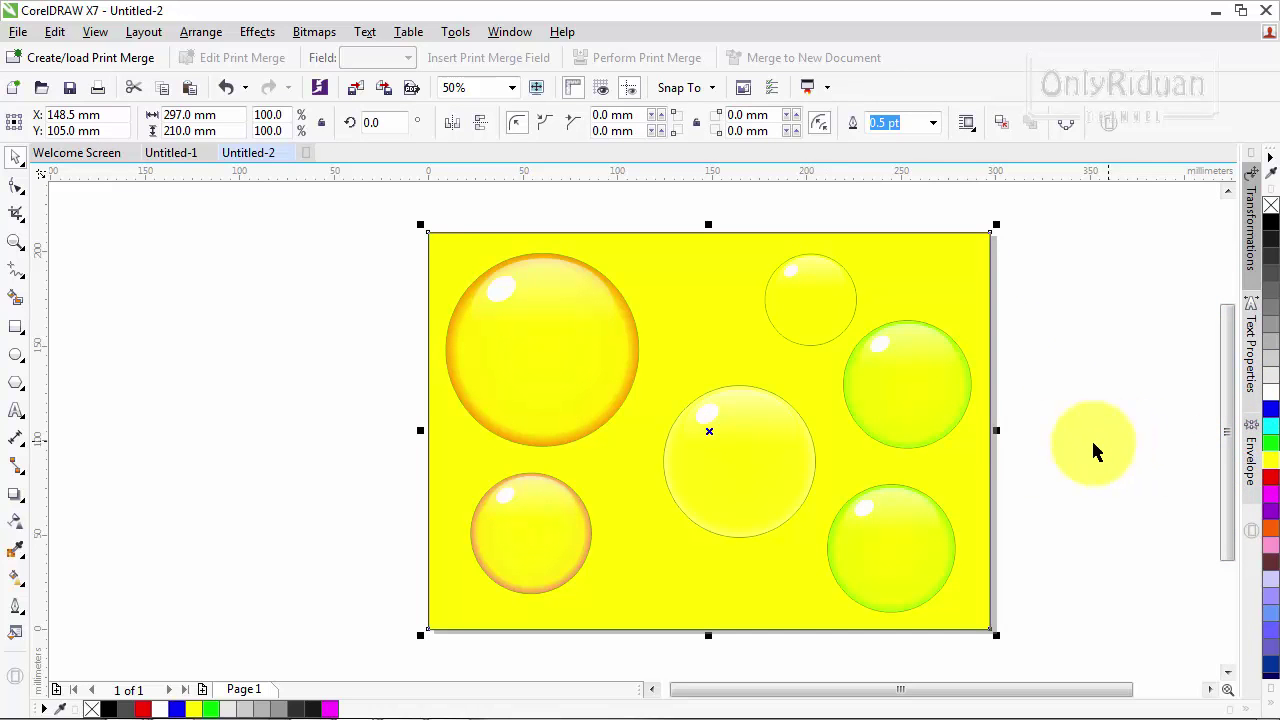
{"action": "left_click", "coordinate": [1270, 492]}
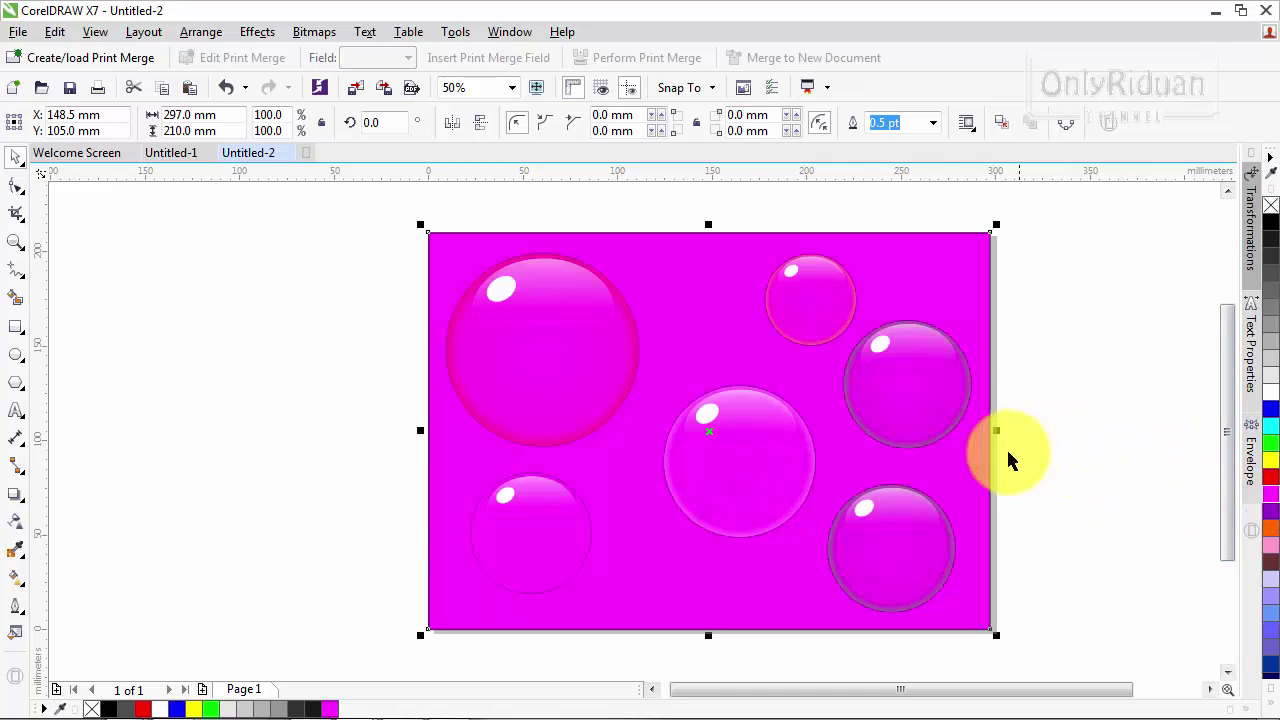
{"action": "left_click", "coordinate": [1270, 224]}
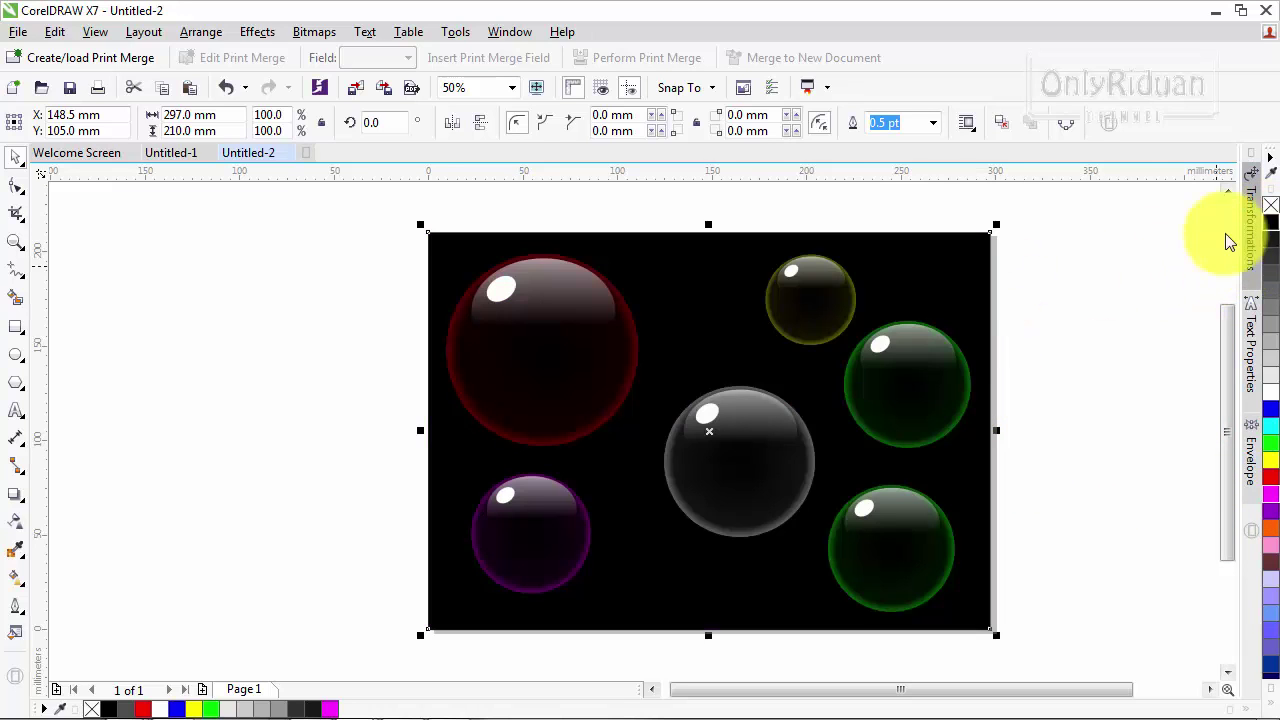